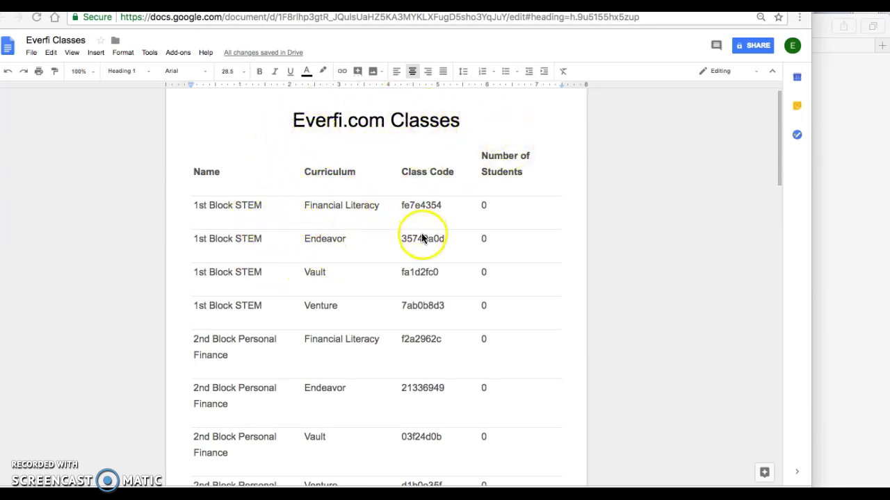
Browse the Everfi Classes code table, then switch to the EVERFI teacher dashboard tab
{"action": "scroll", "coordinate": [420, 208], "scroll_direction": "down", "scroll_amount": 1}
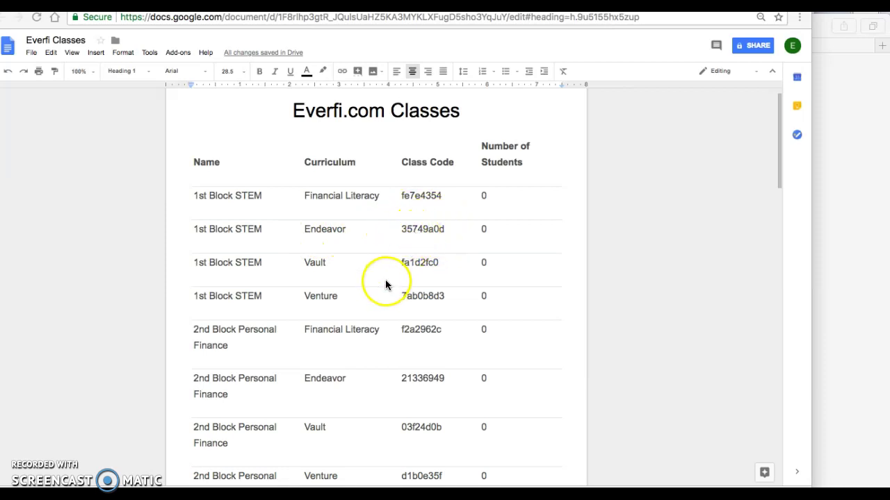
{"action": "scroll", "coordinate": [359, 250], "scroll_direction": "down", "scroll_amount": 4}
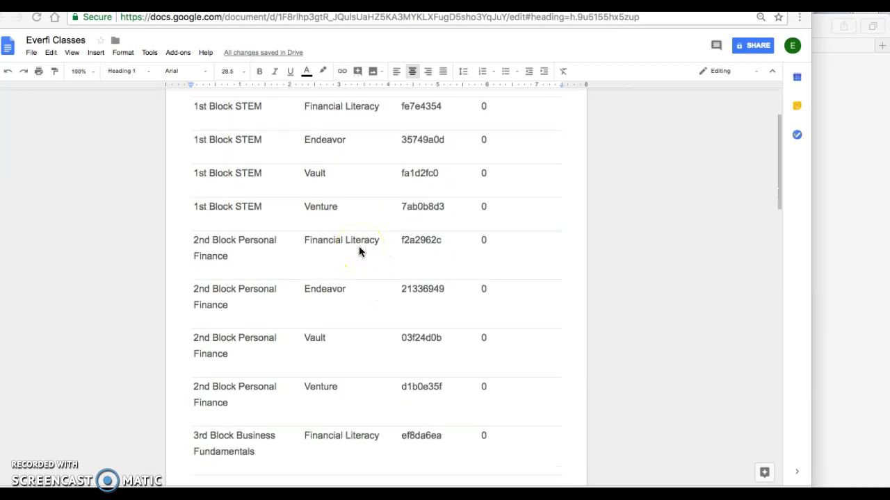
{"action": "scroll", "coordinate": [236, 341], "scroll_direction": "down", "scroll_amount": 8}
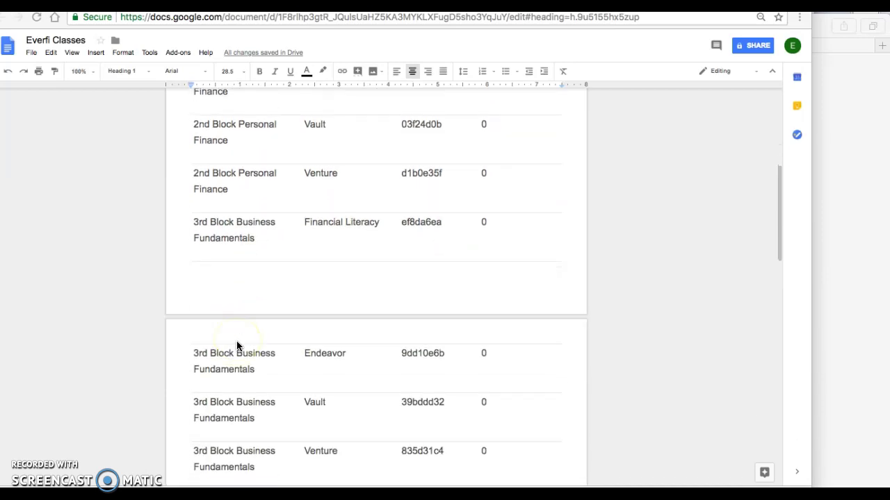
{"action": "scroll", "coordinate": [236, 346], "scroll_direction": "down", "scroll_amount": 4}
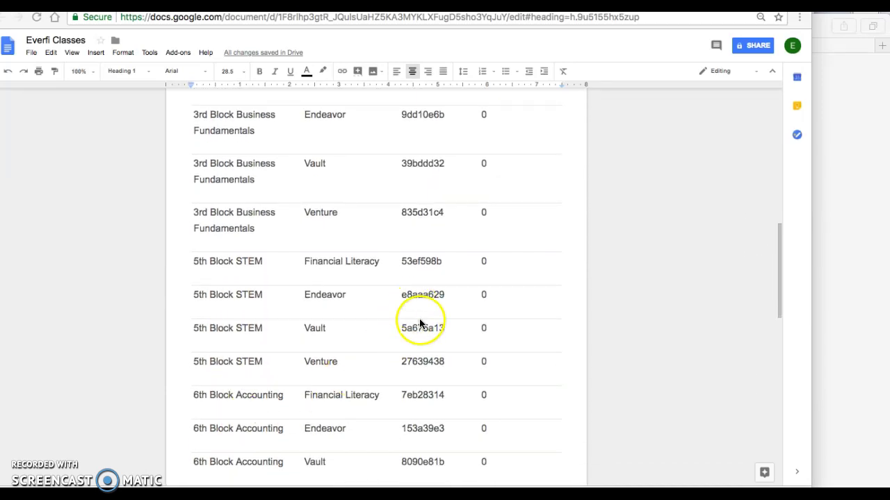
{"action": "scroll", "coordinate": [421, 274], "scroll_direction": "up", "scroll_amount": 15}
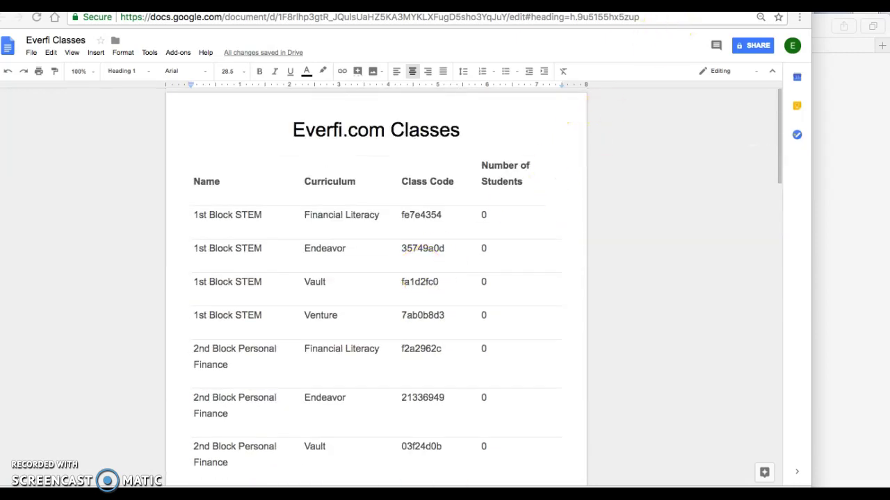
{"action": "key", "text": "ctrl+Tab"}
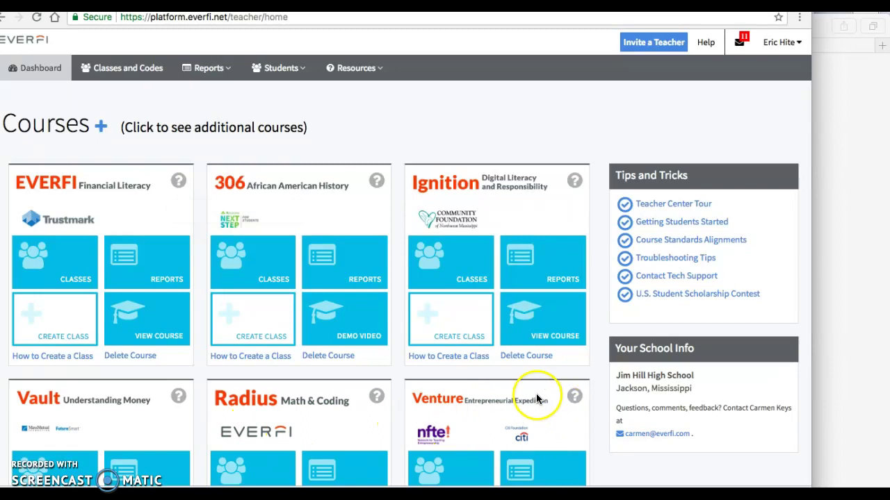
Browse the teacher dashboard's course cards, then switch back to the Everfi Classes document
{"action": "scroll", "coordinate": [490, 414], "scroll_direction": "down", "scroll_amount": 5}
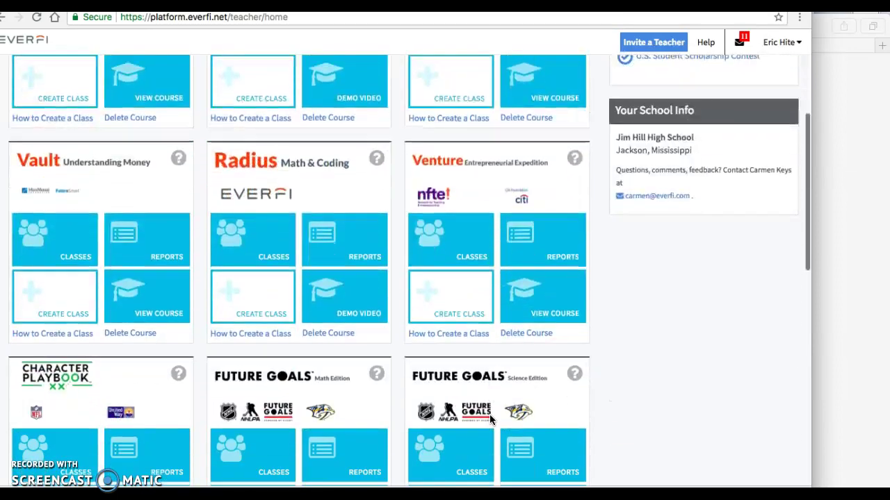
{"action": "scroll", "coordinate": [490, 419], "scroll_direction": "down", "scroll_amount": 3}
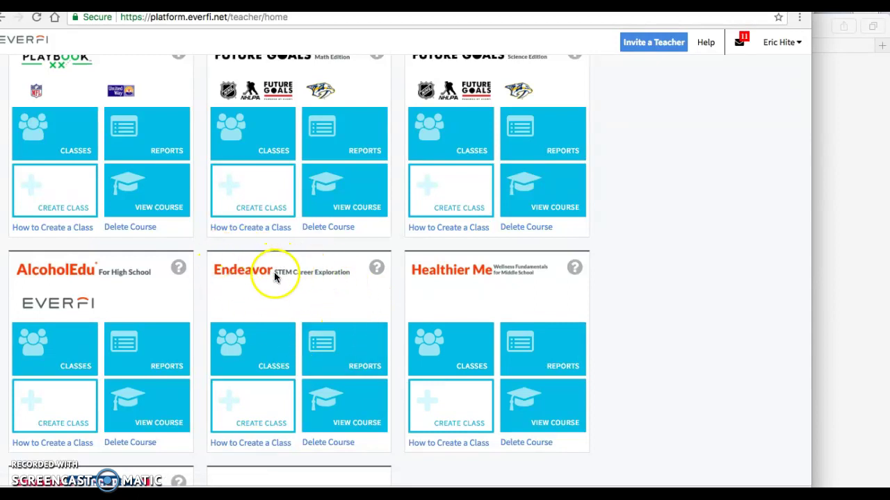
{"action": "scroll", "coordinate": [309, 283], "scroll_direction": "up", "scroll_amount": 8}
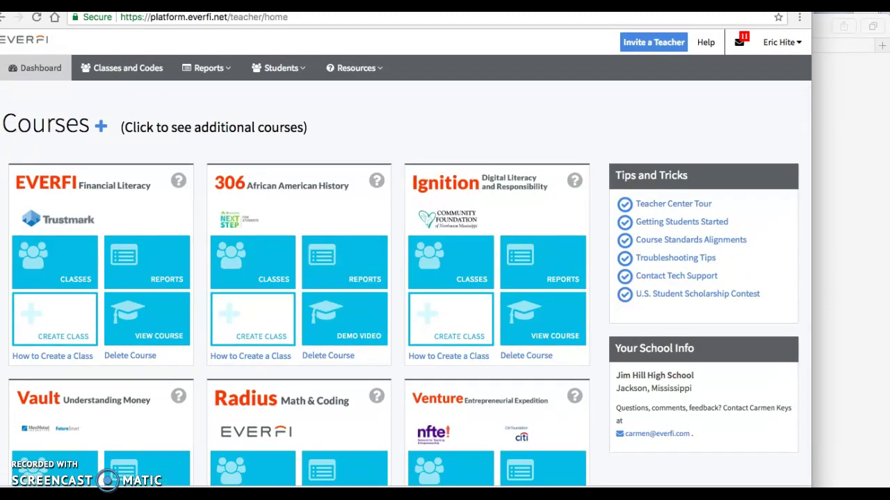
{"action": "key", "text": "ctrl+Tab"}
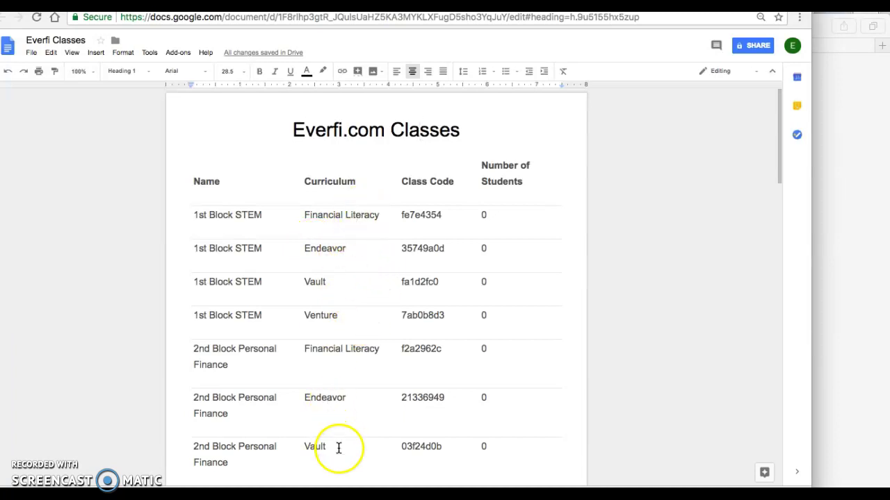
Load everfi.com in Safari and follow Student/Teacher Login to the Our Platforms cards
{"action": "key", "text": "super+Tab"}
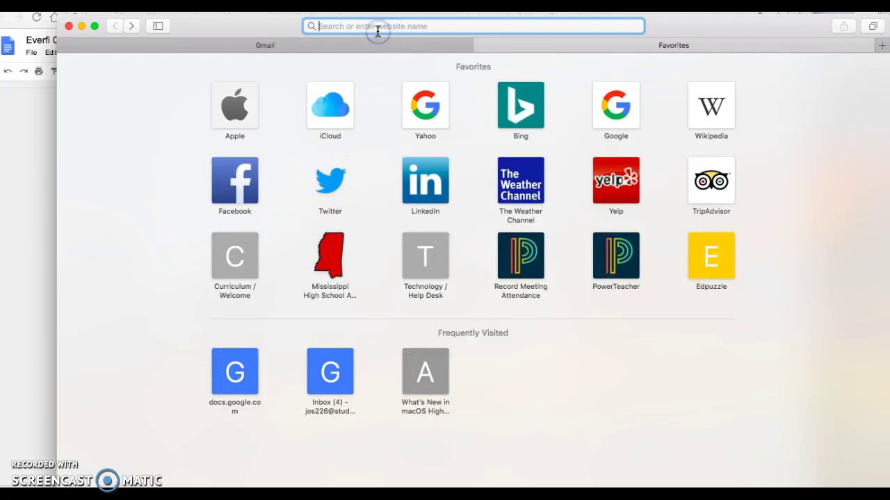
{"action": "type", "text": "everfi.com"}
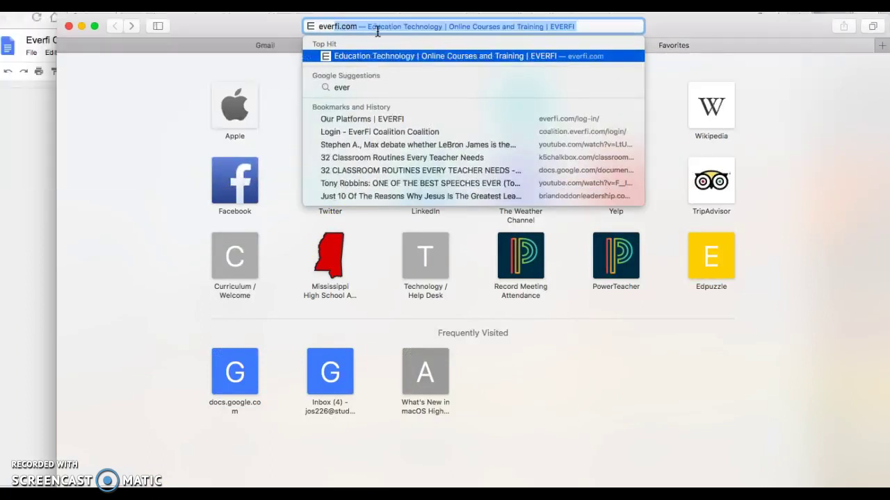
{"action": "key", "text": "Return"}
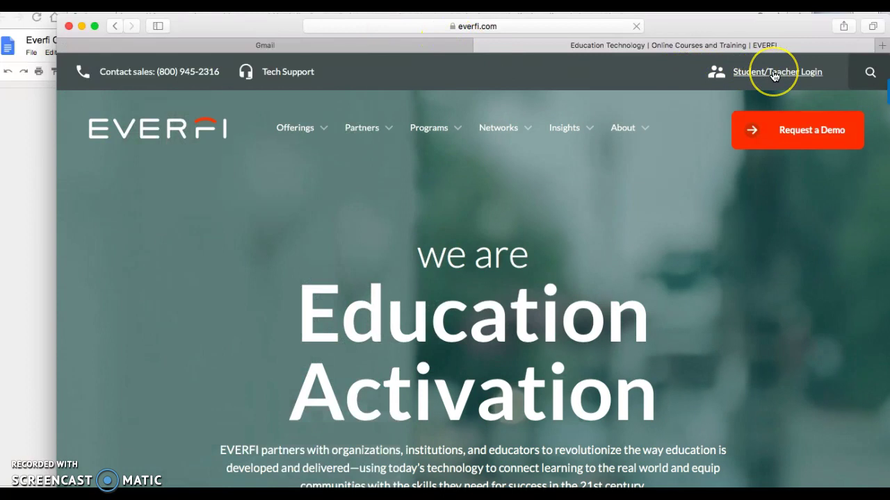
{"action": "left_click", "coordinate": [774, 74]}
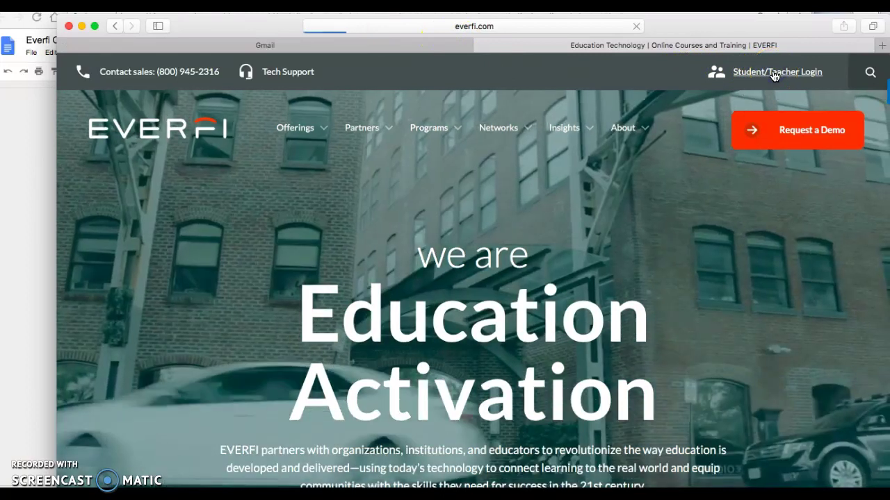
{"action": "scroll", "coordinate": [513, 262], "scroll_direction": "down", "scroll_amount": 5}
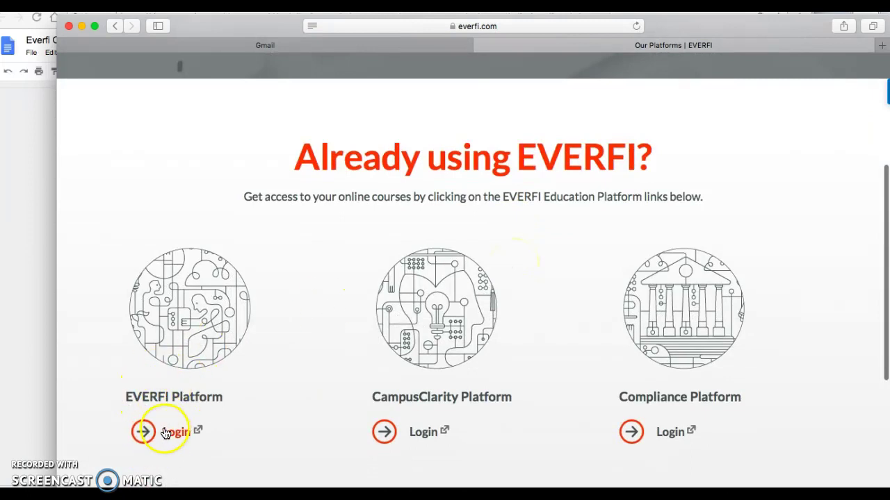
Open the EVERFI Platform Register page's Registration Code field, then bring up the code document
{"action": "left_click", "coordinate": [172, 434]}
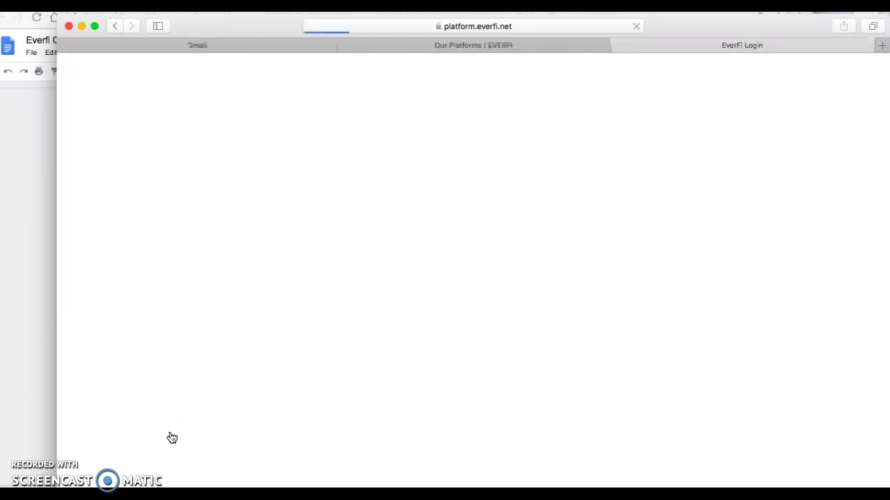
{"action": "left_click", "coordinate": [189, 358]}
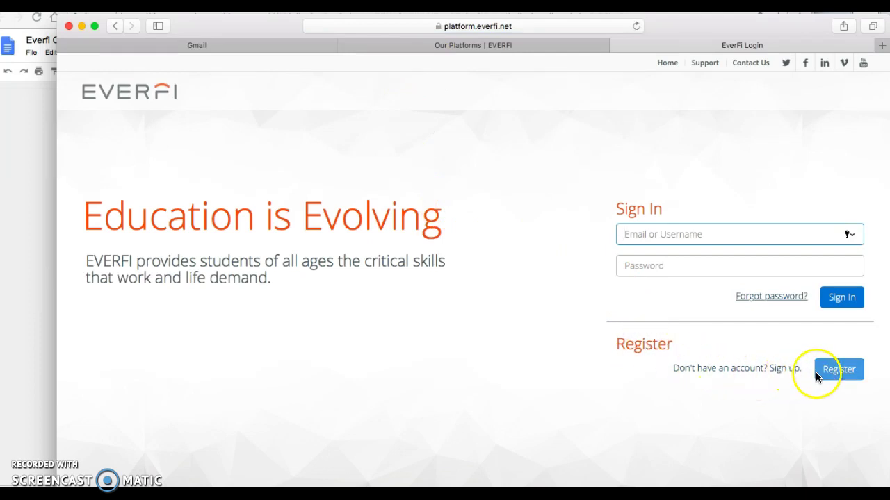
{"action": "left_click", "coordinate": [833, 376]}
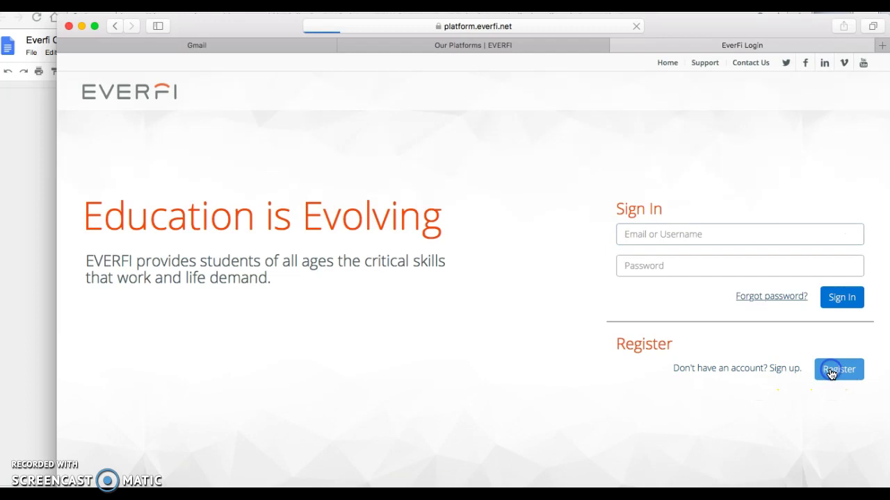
{"action": "left_click", "coordinate": [667, 263]}
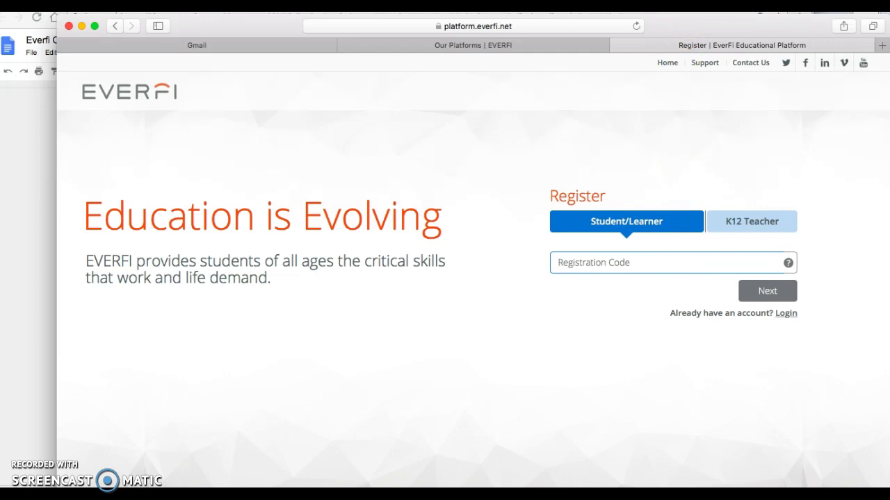
{"action": "key", "text": "super+Tab"}
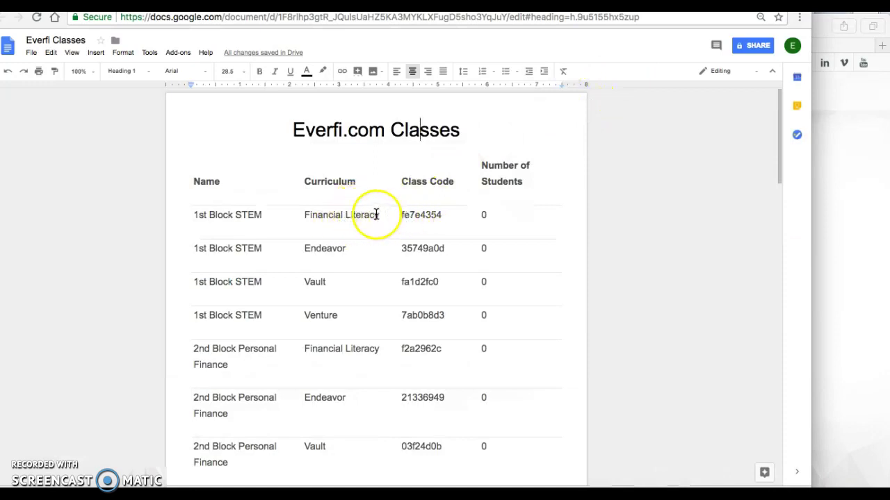
{"action": "double_click", "coordinate": [416, 217]}
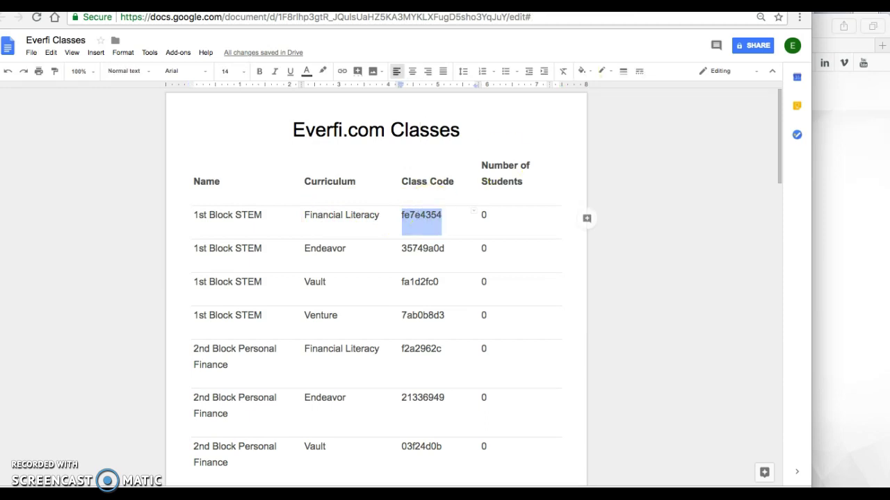
{"action": "left_click", "coordinate": [831, 167]}
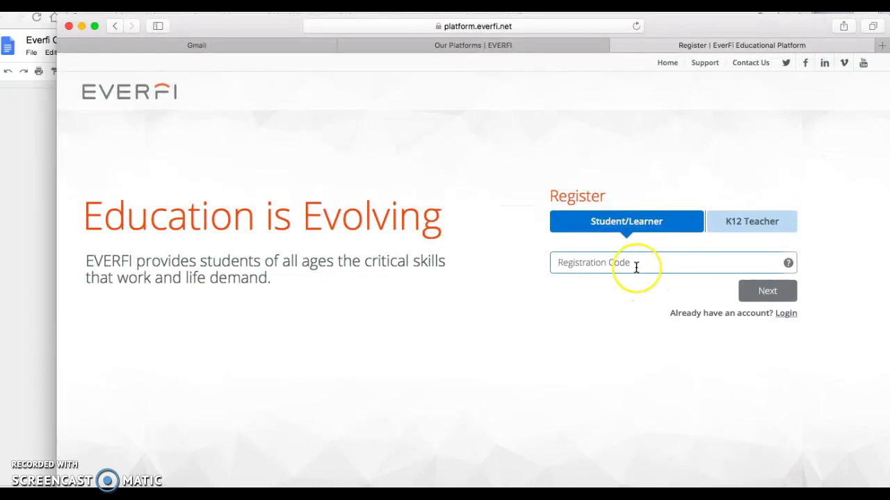
{"action": "left_click", "coordinate": [774, 289]}
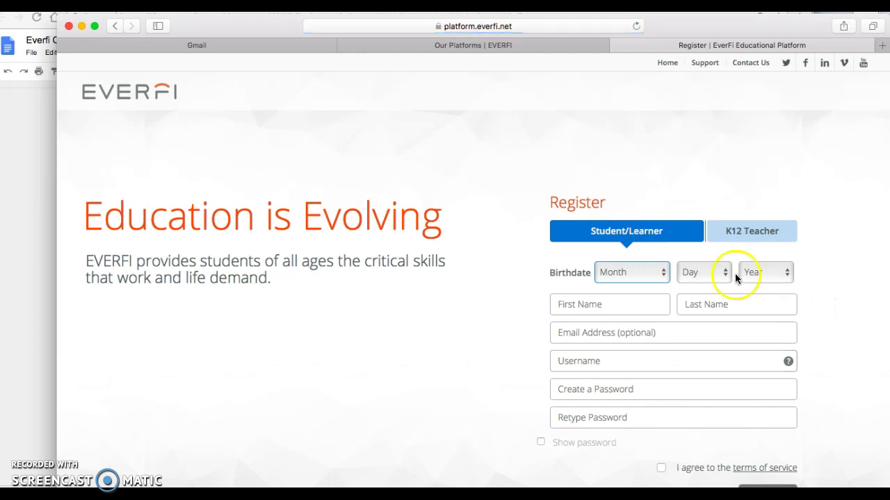
{"action": "left_click", "coordinate": [660, 275]}
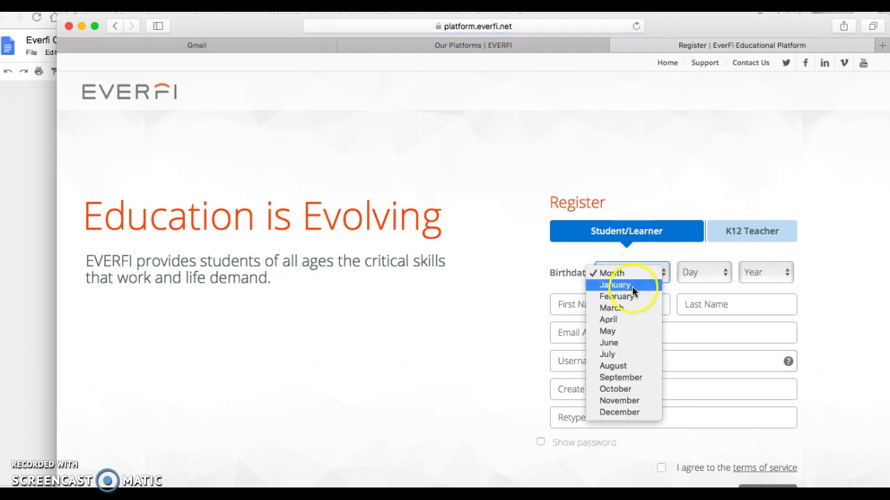
{"action": "left_click", "coordinate": [632, 287]}
{"action": "left_click", "coordinate": [714, 272]}
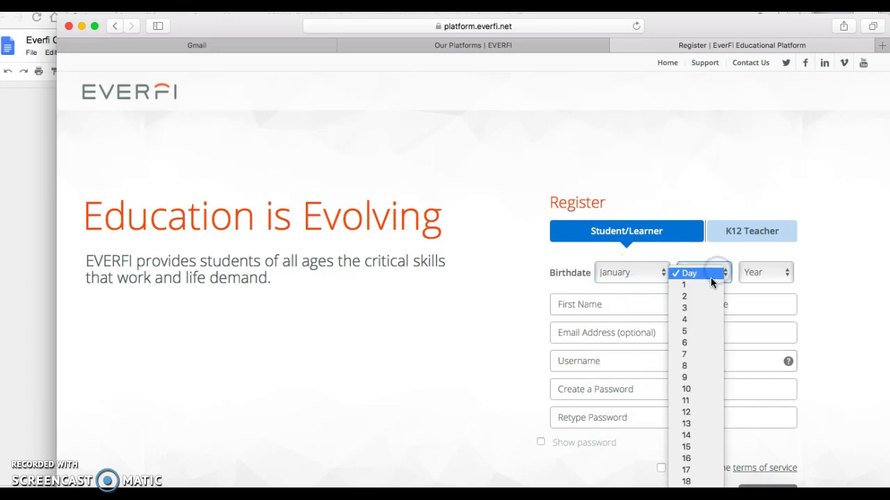
{"action": "left_click", "coordinate": [709, 287]}
{"action": "left_click", "coordinate": [780, 273]}
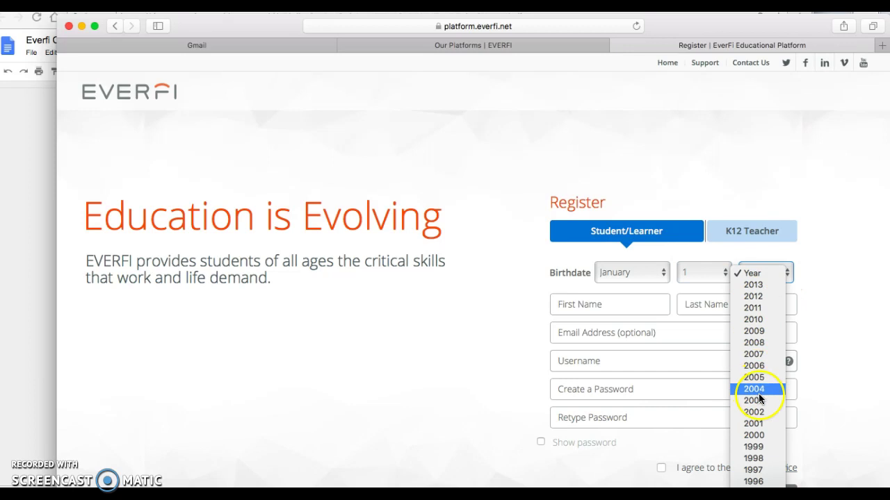
{"action": "left_click", "coordinate": [755, 424]}
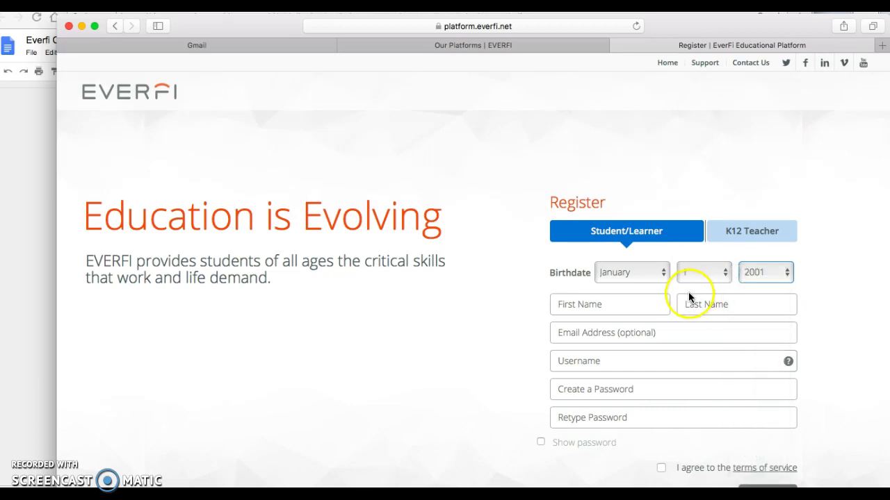
Enter the student's first and last name, fixing a typo in the first name
{"action": "left_click", "coordinate": [587, 304]}
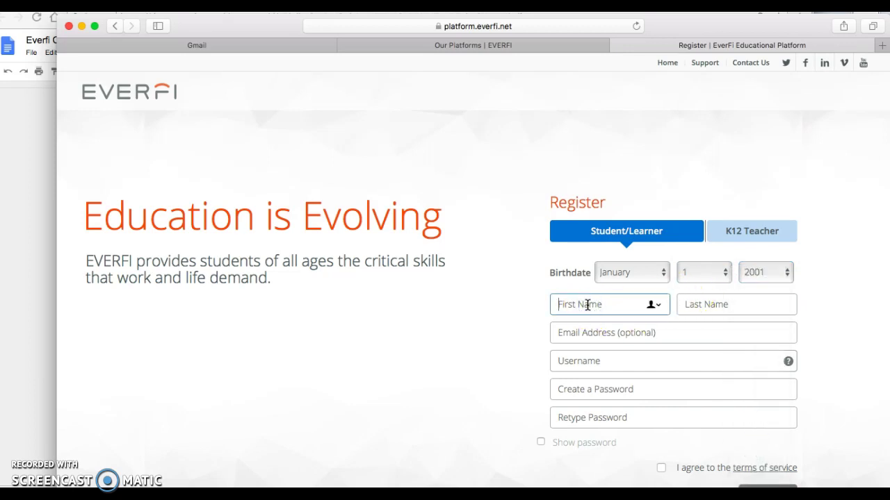
{"action": "key", "text": "Tab"}
{"action": "key", "text": "Tab"}
{"action": "key", "text": "Tab"}
Enter the student's username and correct its stray first letter
{"action": "left_click", "coordinate": [615, 303]}
{"action": "left_click", "coordinate": [591, 364]}
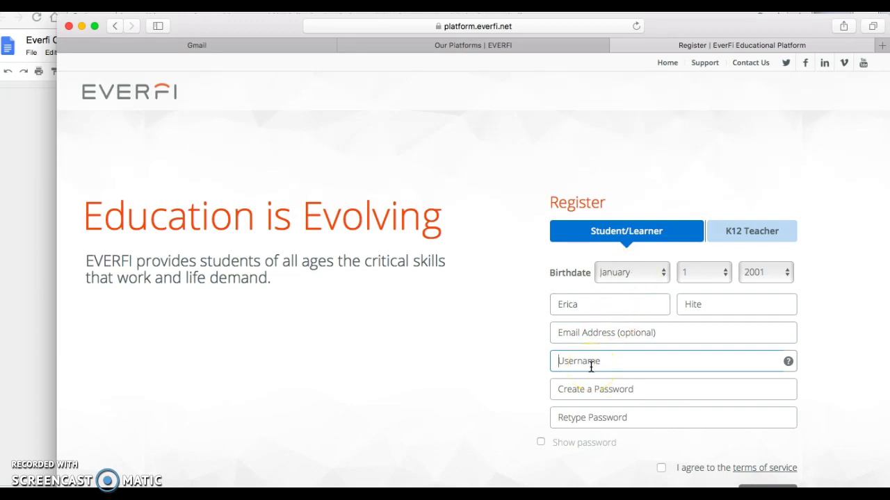
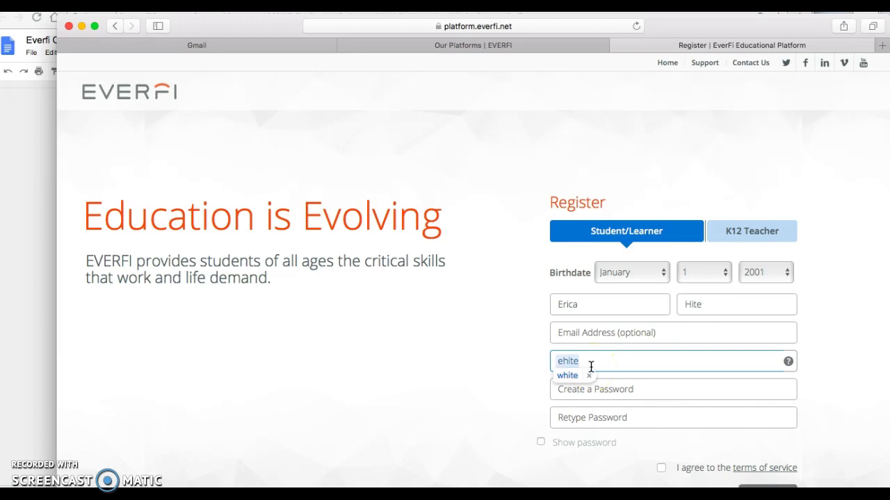
{"action": "key", "text": "Return"}
{"action": "left_click", "coordinate": [566, 362]}
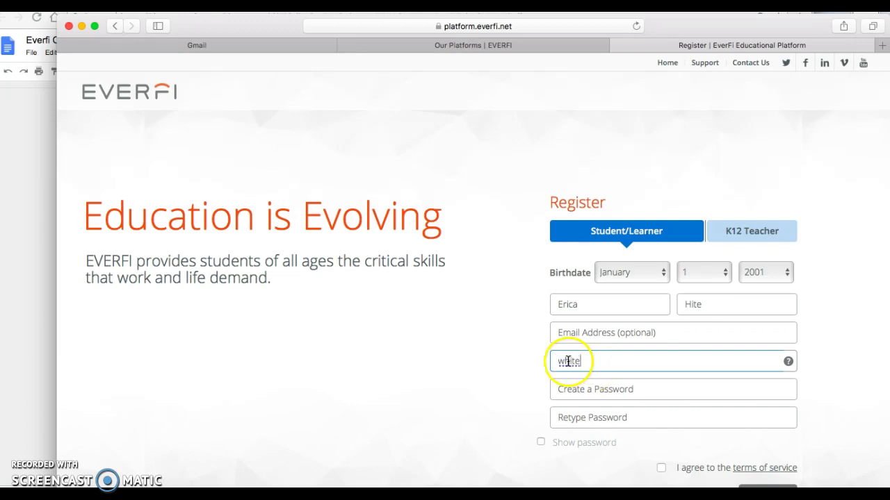
{"action": "key", "text": "BackSpace"}
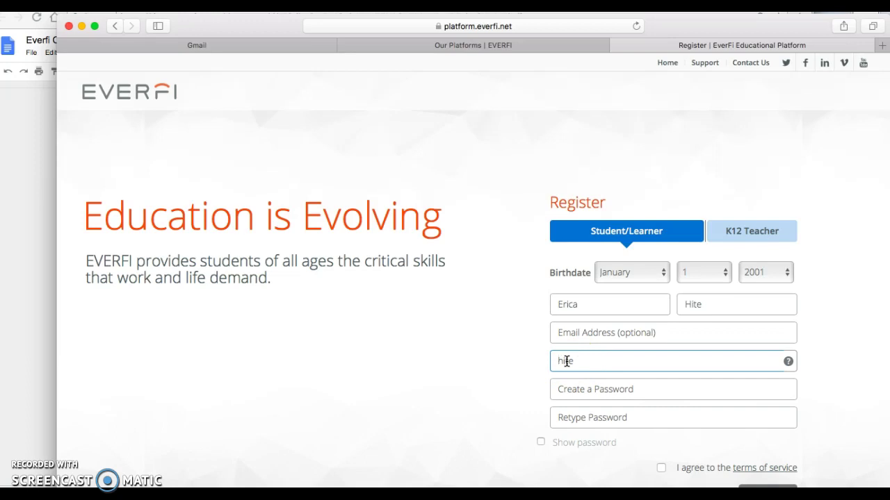
{"action": "type", "text": "eri"}
Enter the new account password in both fields with Show password enabled
{"action": "left_click", "coordinate": [597, 391]}
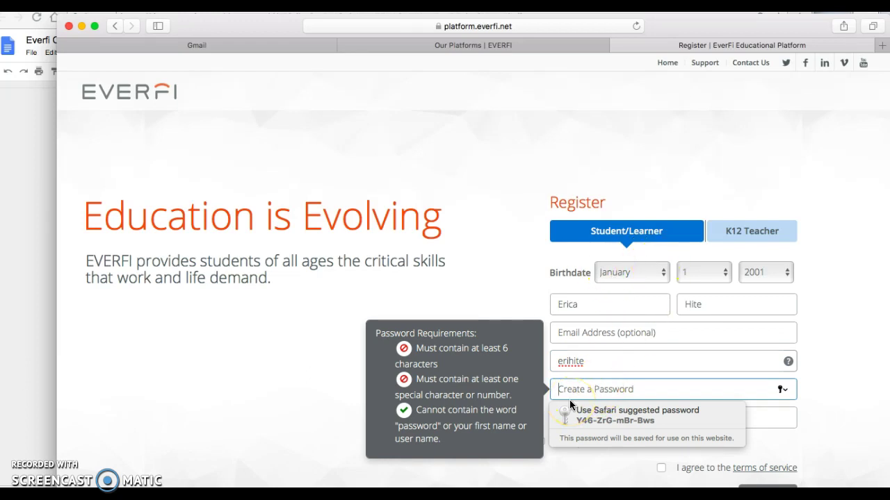
{"action": "type", "text": "12"}
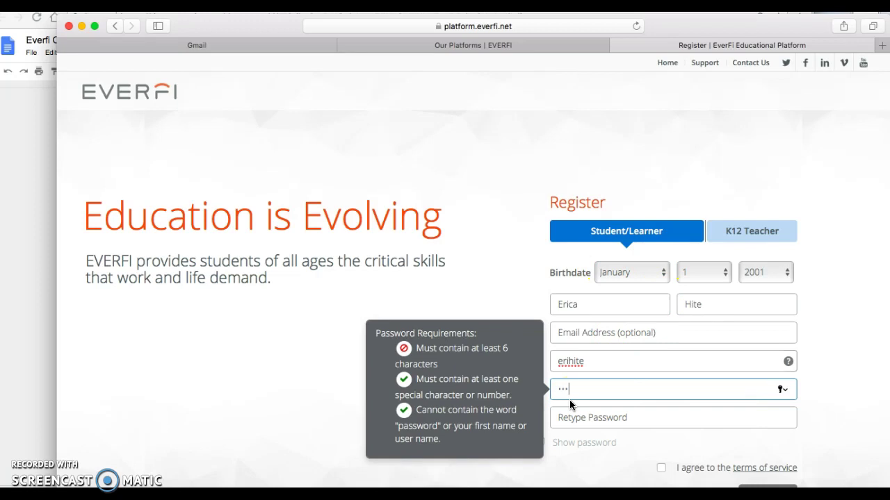
{"action": "key", "text": "Tab"}
{"action": "type", "text": "12"}
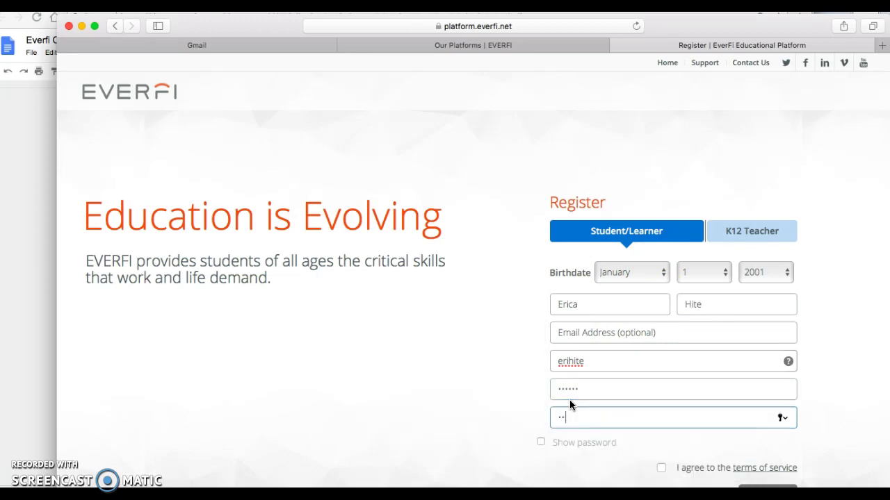
{"action": "type", "text": "6"}
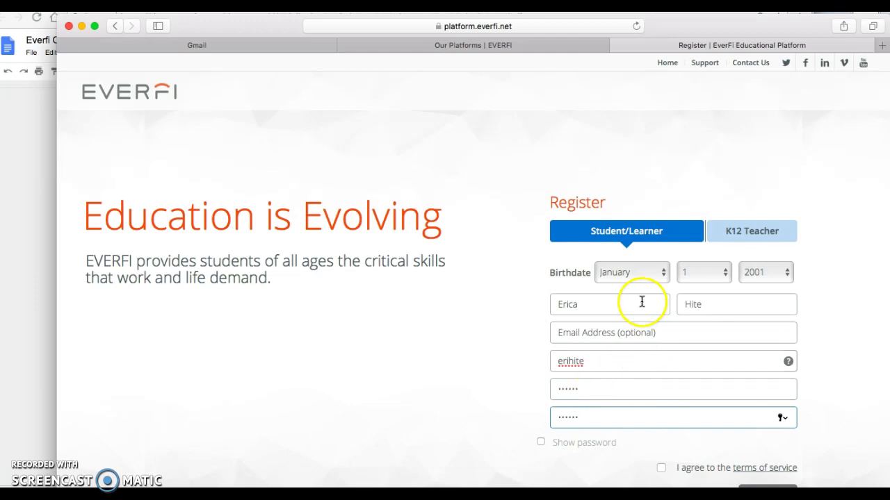
{"action": "scroll", "coordinate": [643, 352], "scroll_direction": "down", "scroll_amount": 1}
{"action": "left_click", "coordinate": [542, 415]}
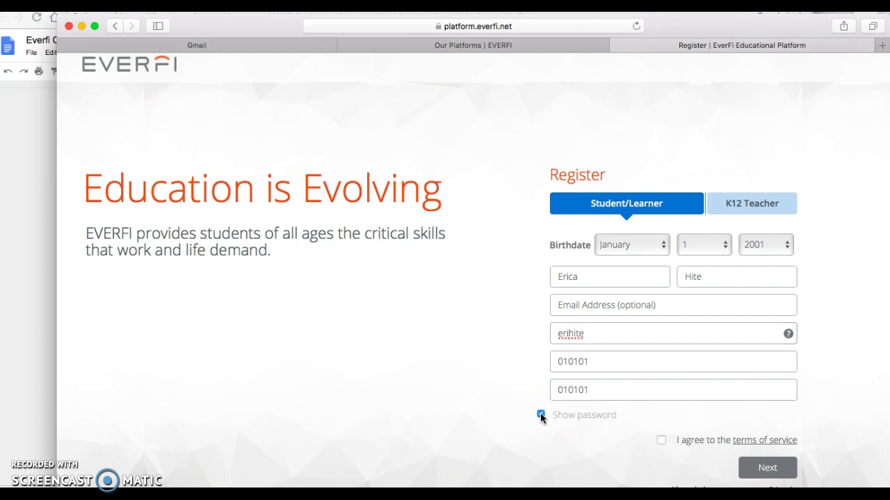
Accept the terms of service and submit the registration
{"action": "left_click", "coordinate": [641, 248]}
{"action": "left_click", "coordinate": [659, 248]}
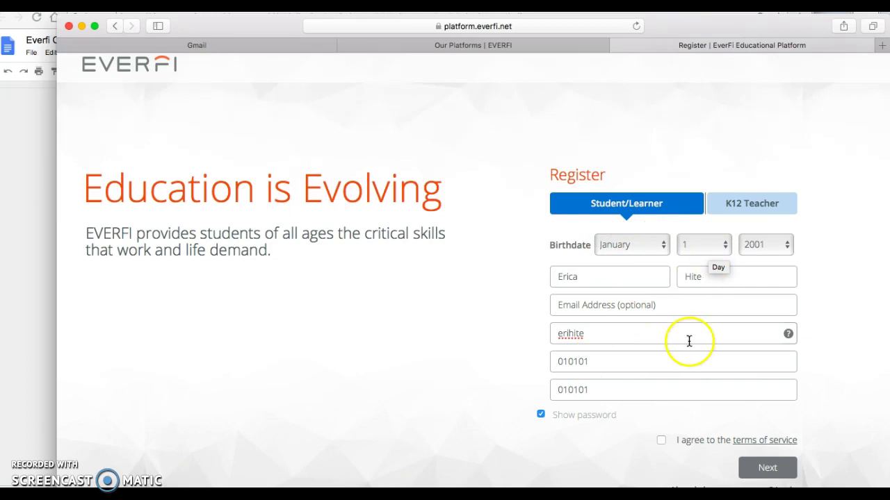
{"action": "left_click", "coordinate": [661, 442]}
{"action": "left_click", "coordinate": [765, 469]}
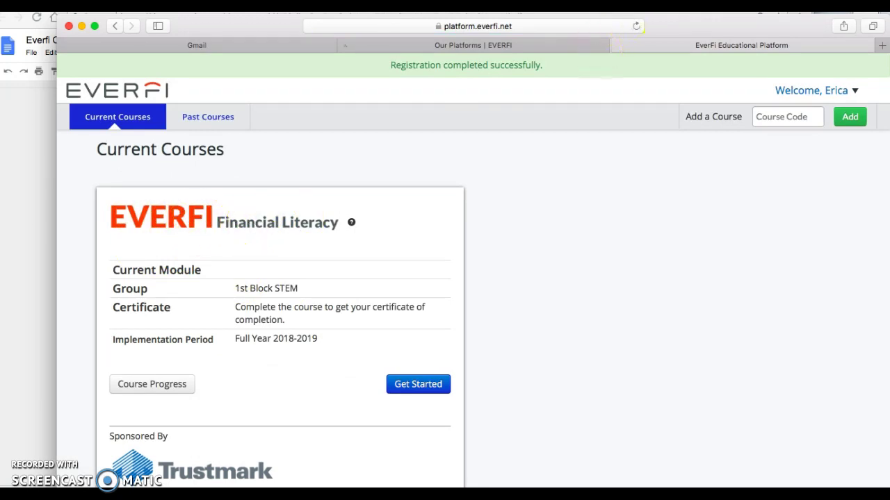
{"action": "key", "text": "super+Tab"}
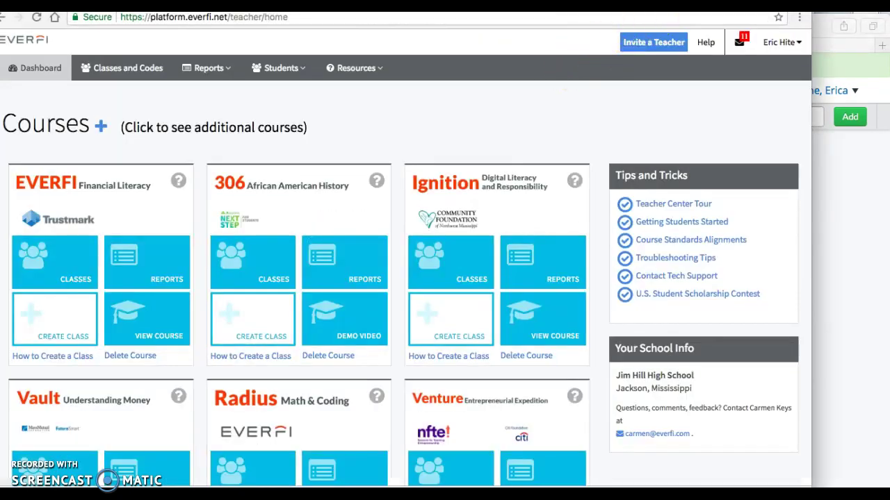
{"action": "key", "text": "ctrl+Tab"}
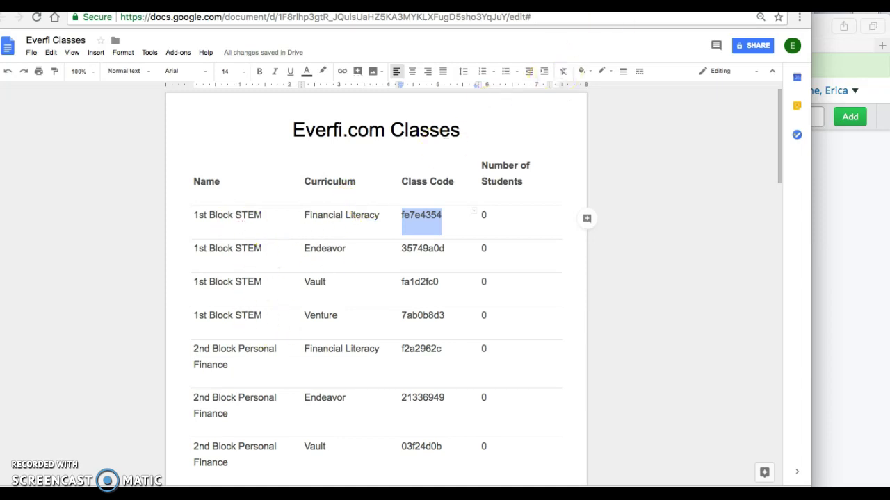
{"action": "key", "text": "ctrl+Tab"}
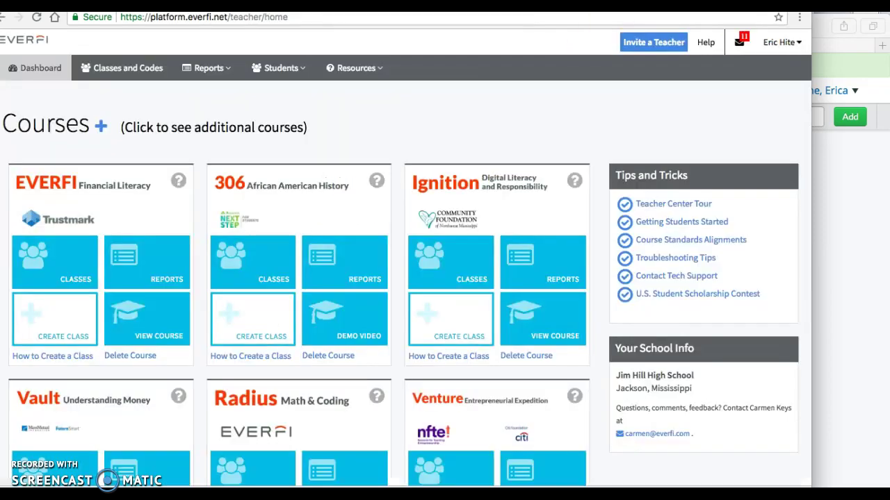
{"action": "key", "text": "ctrl+shift+Tab"}
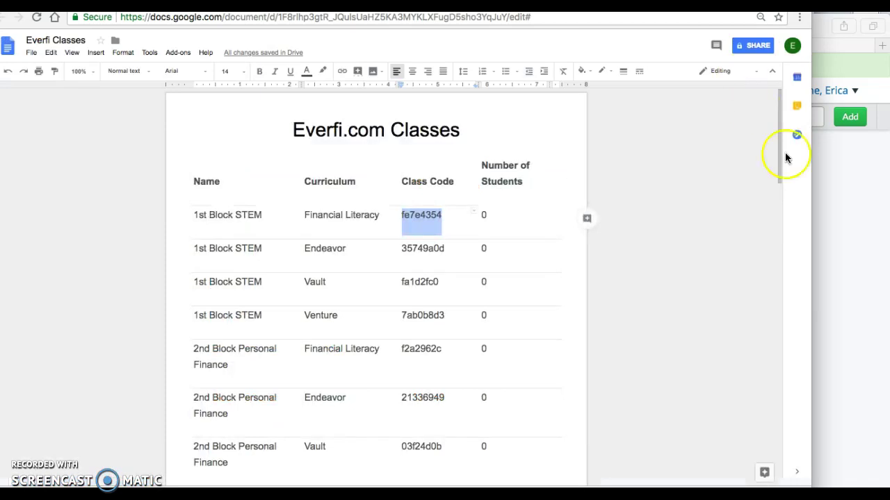
{"action": "left_click", "coordinate": [841, 212]}
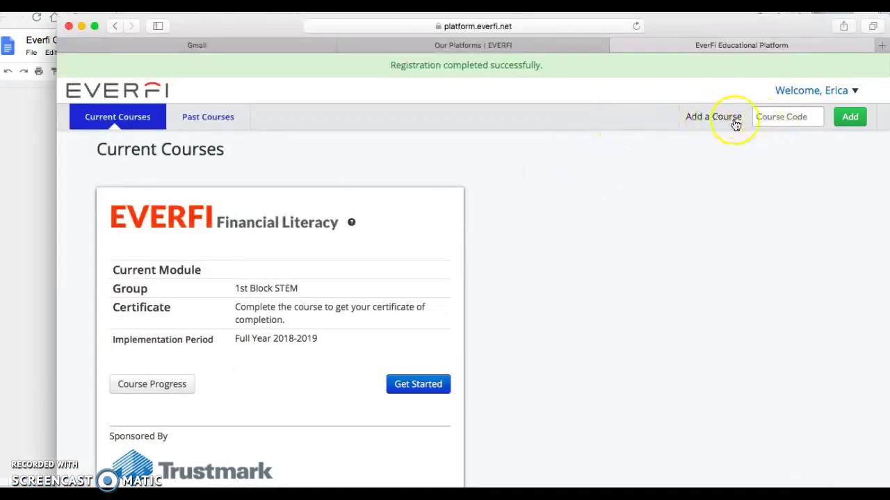
{"action": "left_click", "coordinate": [767, 115]}
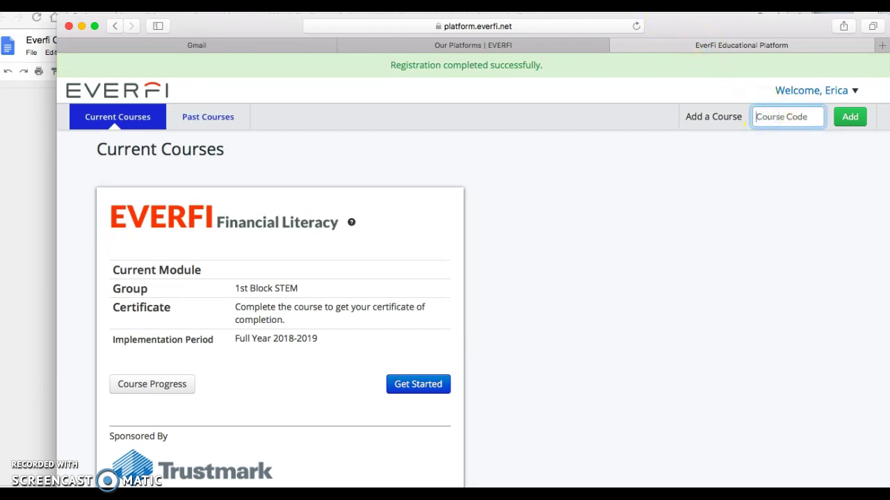
{"action": "key", "text": "super+Tab"}
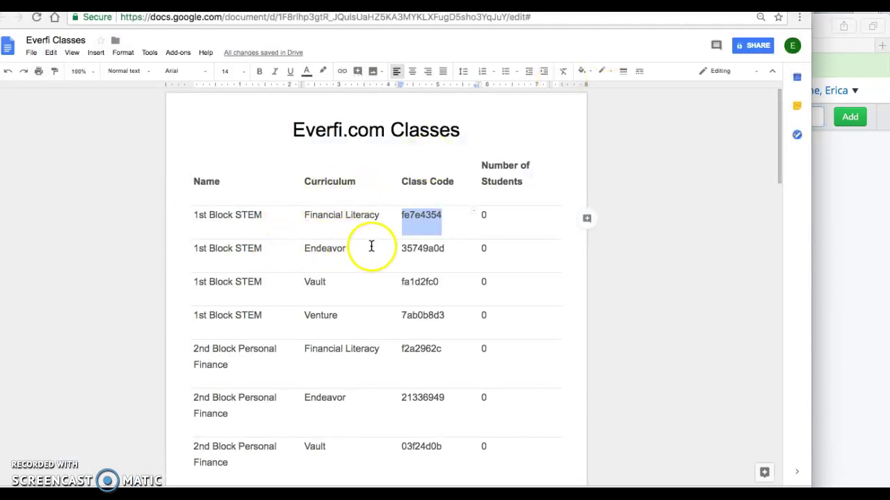
{"action": "double_click", "coordinate": [419, 250]}
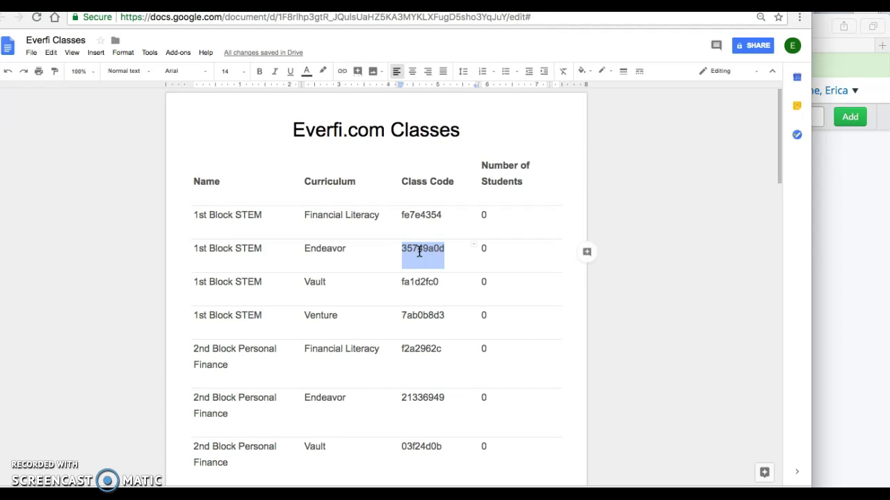
{"action": "left_click", "coordinate": [820, 66]}
{"action": "left_click", "coordinate": [792, 115]}
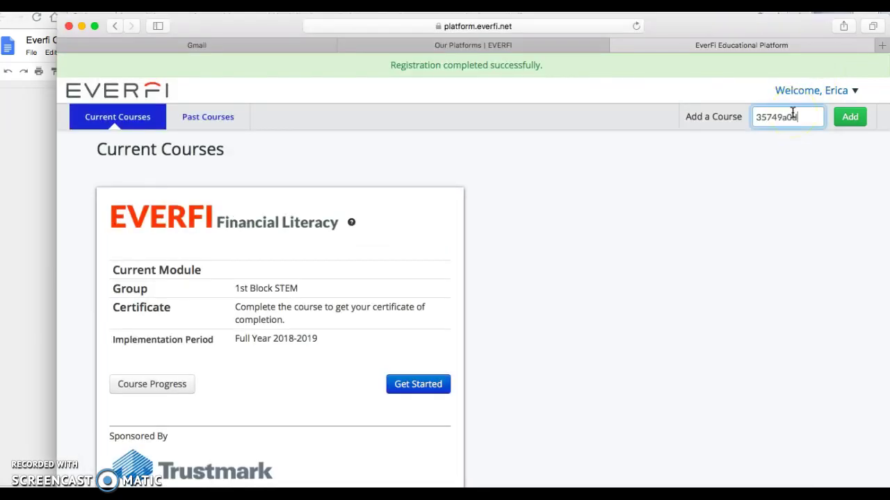
{"action": "left_click", "coordinate": [850, 117]}
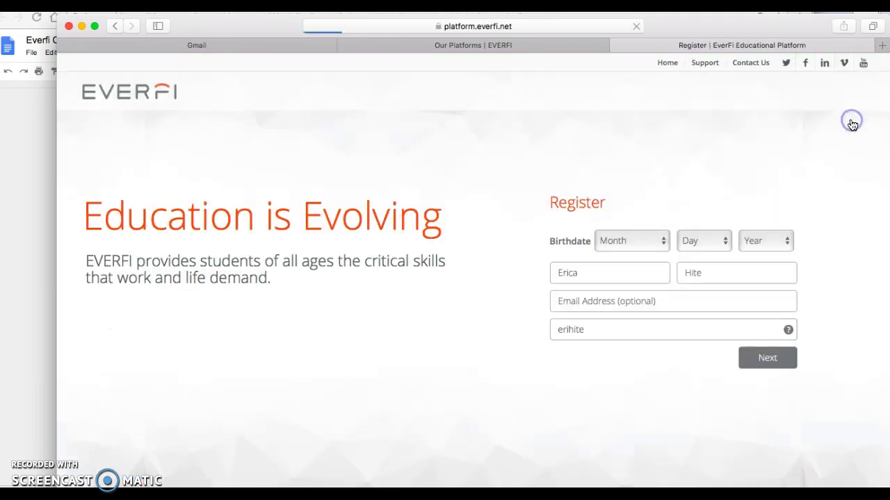
{"action": "left_click", "coordinate": [657, 268]}
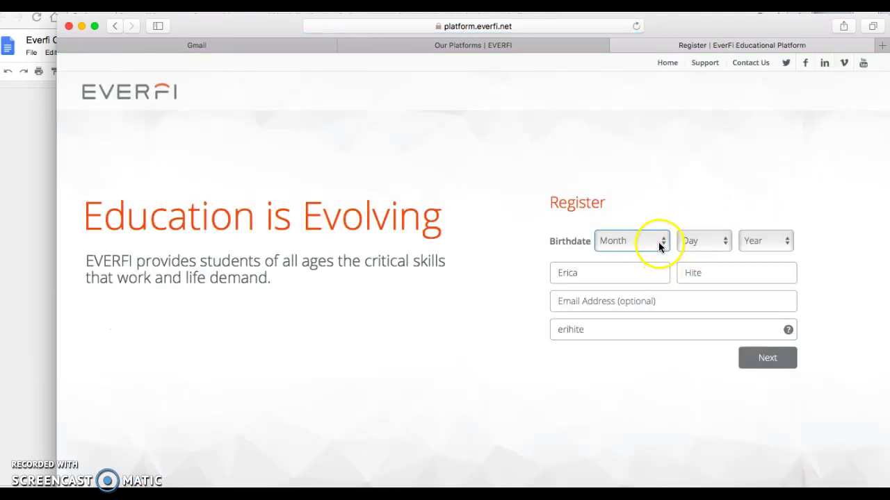
Confirm birthdate January 1, 2001, submit, then return to the code document
{"action": "left_click", "coordinate": [658, 242]}
{"action": "left_click", "coordinate": [651, 253]}
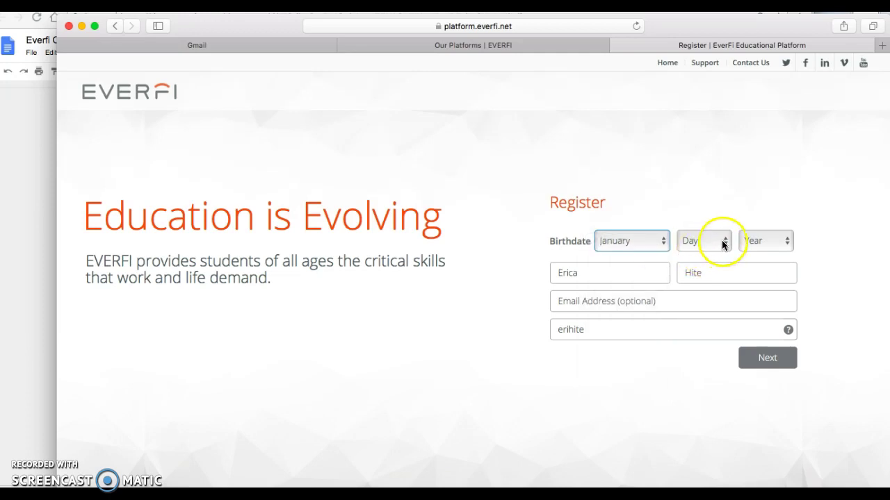
{"action": "left_click", "coordinate": [719, 240]}
{"action": "left_click", "coordinate": [707, 254]}
{"action": "left_click", "coordinate": [753, 245]}
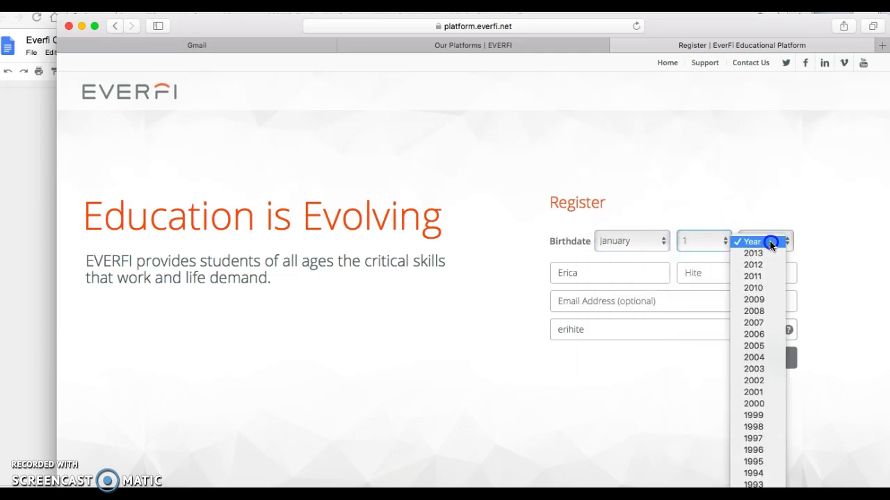
{"action": "left_click", "coordinate": [769, 392]}
{"action": "left_click", "coordinate": [760, 357]}
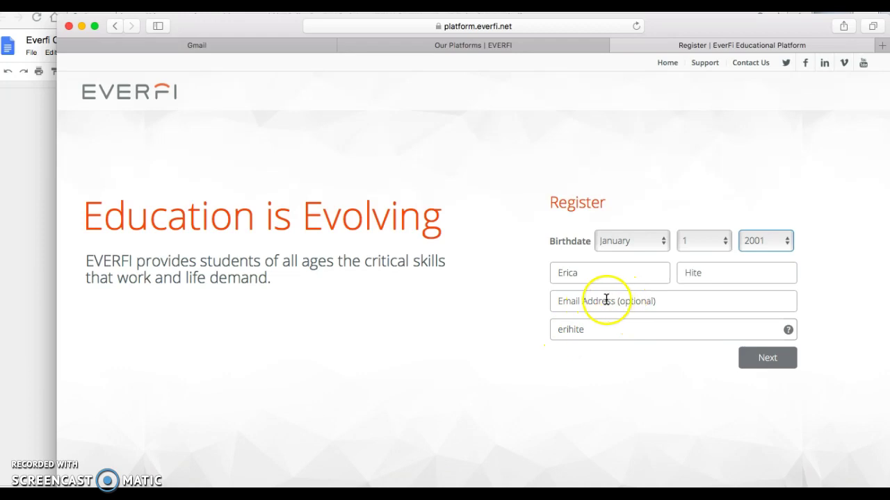
{"action": "left_click", "coordinate": [763, 359]}
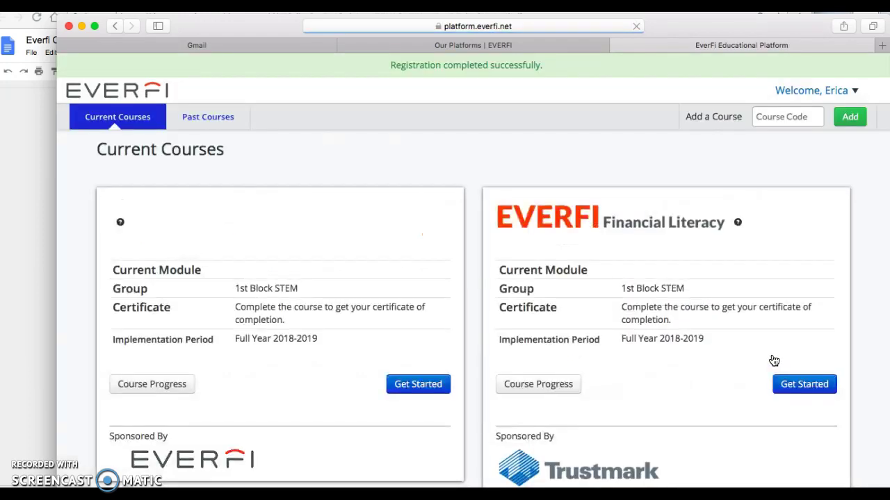
{"action": "scroll", "coordinate": [590, 264], "scroll_direction": "down", "scroll_amount": 2}
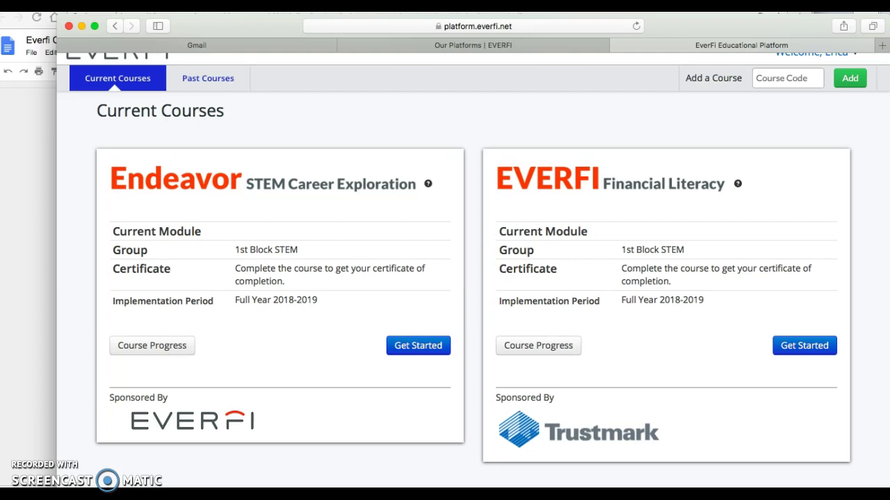
{"action": "key", "text": "super+Tab"}
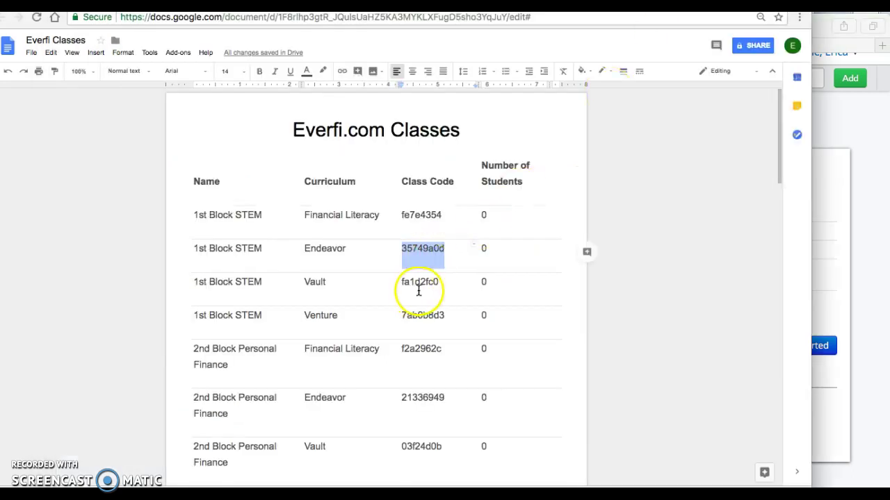
{"action": "double_click", "coordinate": [422, 285]}
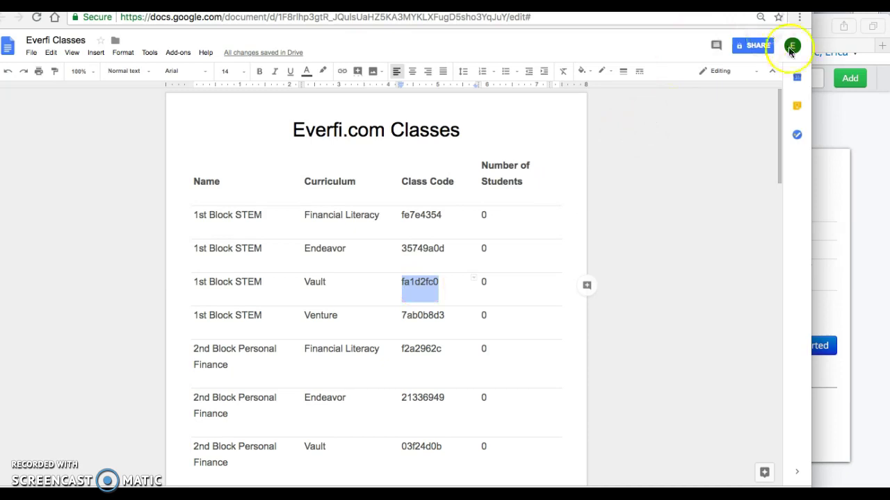
{"action": "left_click", "coordinate": [850, 125]}
{"action": "left_click", "coordinate": [793, 82]}
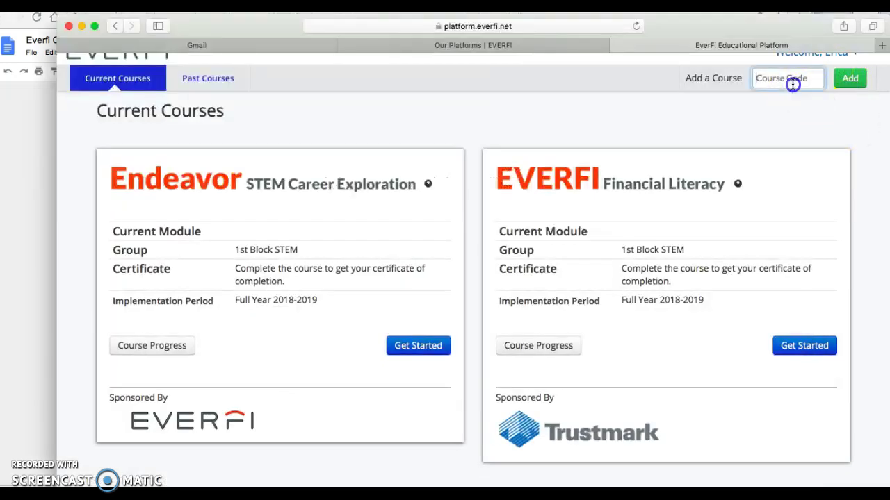
{"action": "left_click", "coordinate": [846, 79]}
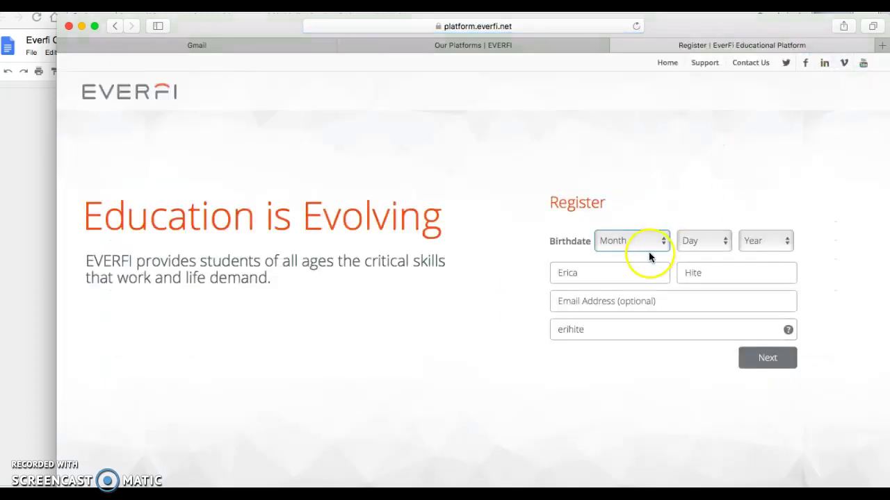
Confirm birthdate January 1, 2001 and submit the Vault registration details
{"action": "left_click", "coordinate": [644, 240]}
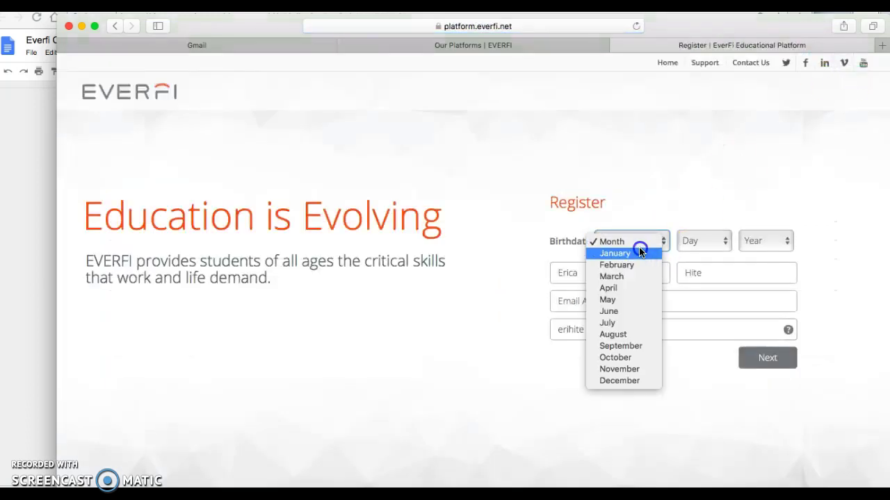
{"action": "left_click", "coordinate": [640, 252]}
{"action": "left_click", "coordinate": [696, 242]}
{"action": "left_click", "coordinate": [696, 250]}
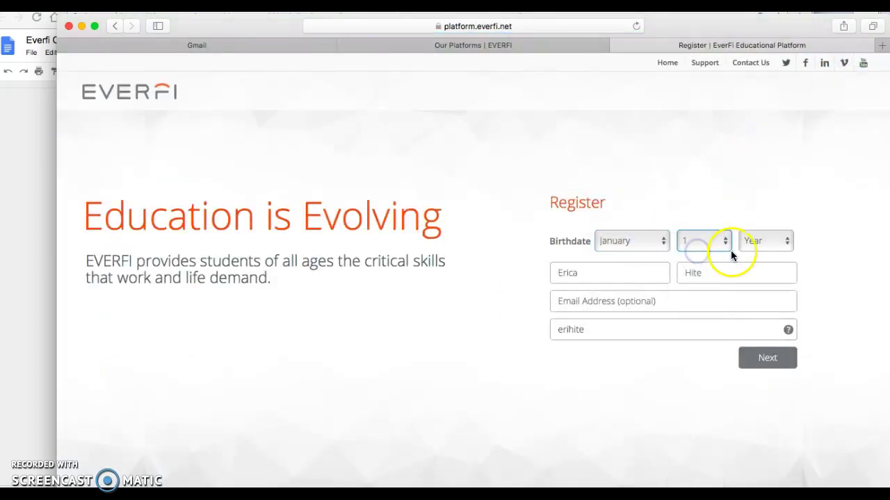
{"action": "left_click", "coordinate": [753, 242]}
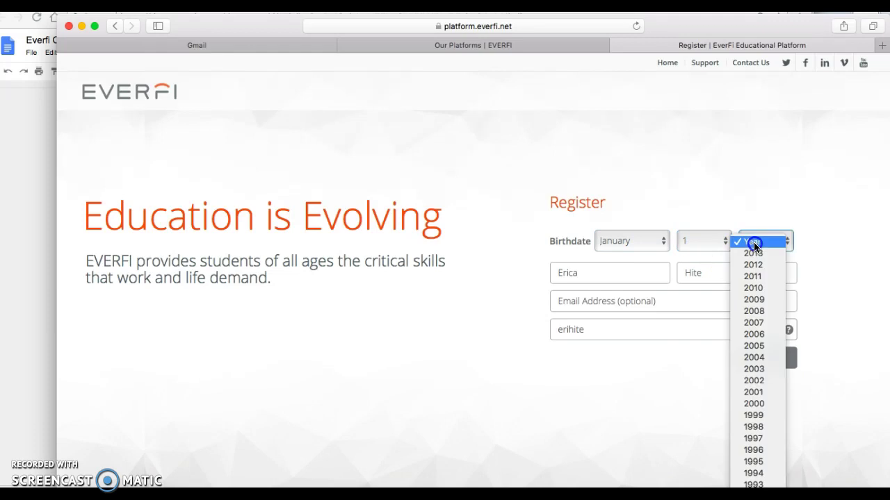
{"action": "left_click", "coordinate": [761, 392]}
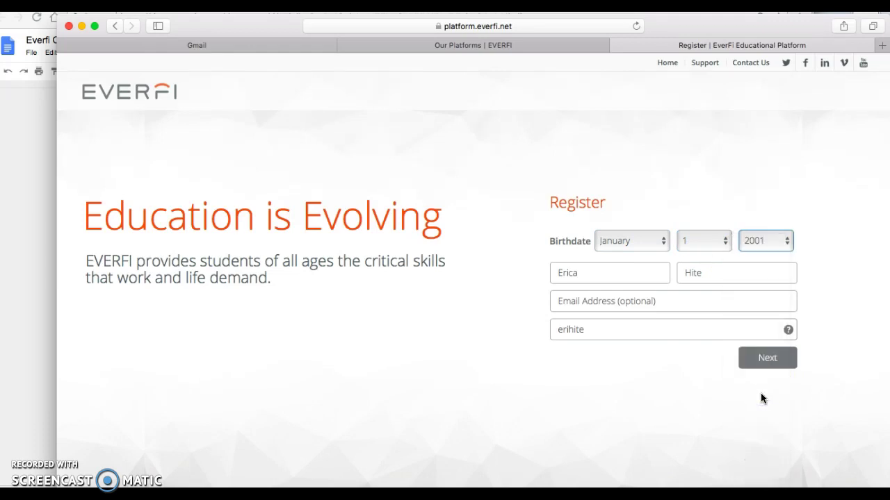
{"action": "left_click", "coordinate": [755, 358]}
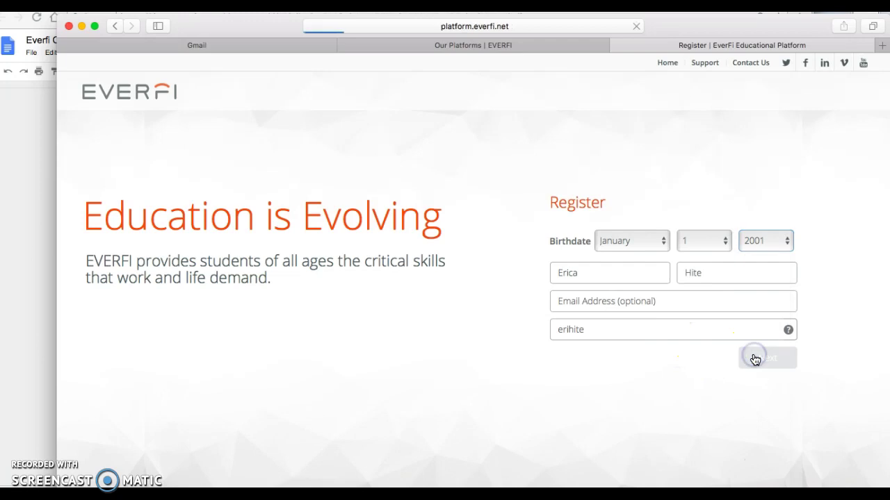
Check Current Courses for Vault Understanding Money, then ready Course Code and switch to the code document
{"action": "scroll", "coordinate": [643, 304], "scroll_direction": "down", "scroll_amount": 3}
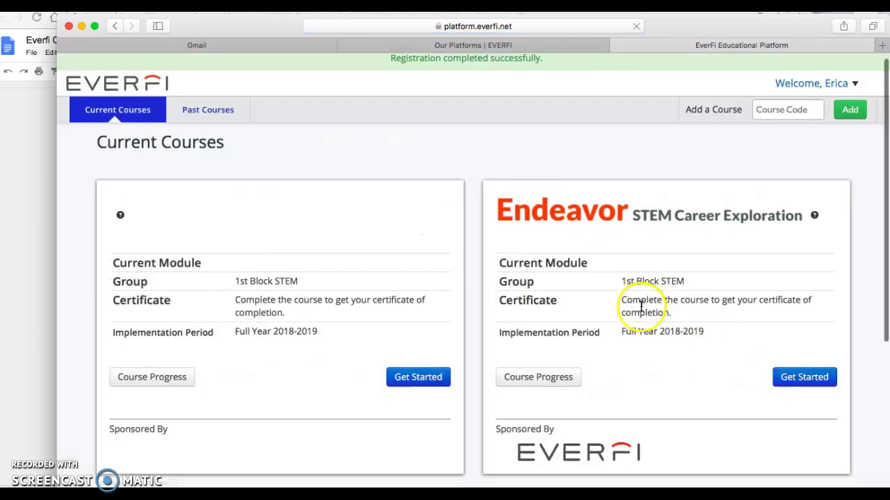
{"action": "scroll", "coordinate": [284, 243], "scroll_direction": "down", "scroll_amount": 3}
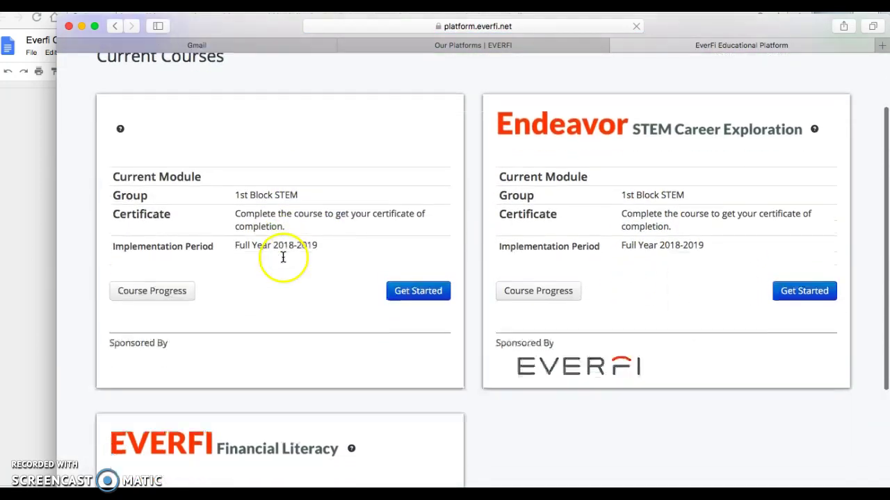
{"action": "scroll", "coordinate": [222, 194], "scroll_direction": "up", "scroll_amount": 2}
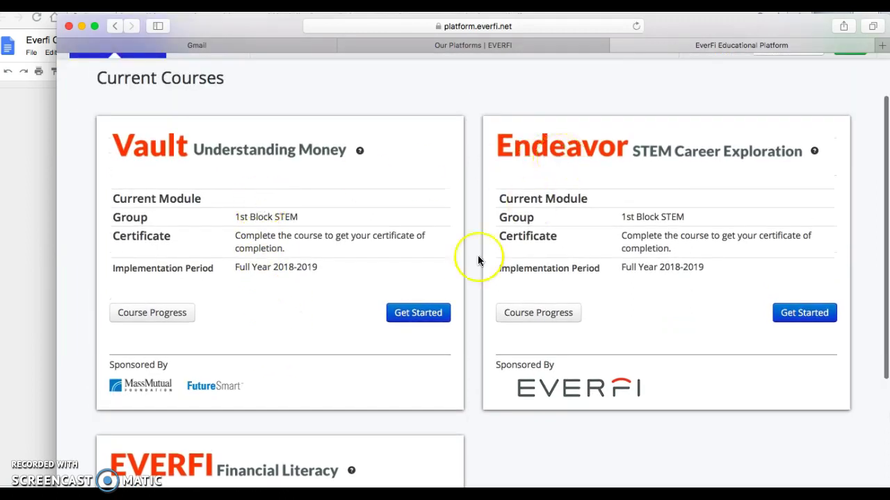
{"action": "scroll", "coordinate": [258, 441], "scroll_direction": "down", "scroll_amount": 4}
{"action": "scroll", "coordinate": [274, 448], "scroll_direction": "up", "scroll_amount": 3}
{"action": "scroll", "coordinate": [273, 448], "scroll_direction": "up", "scroll_amount": 3}
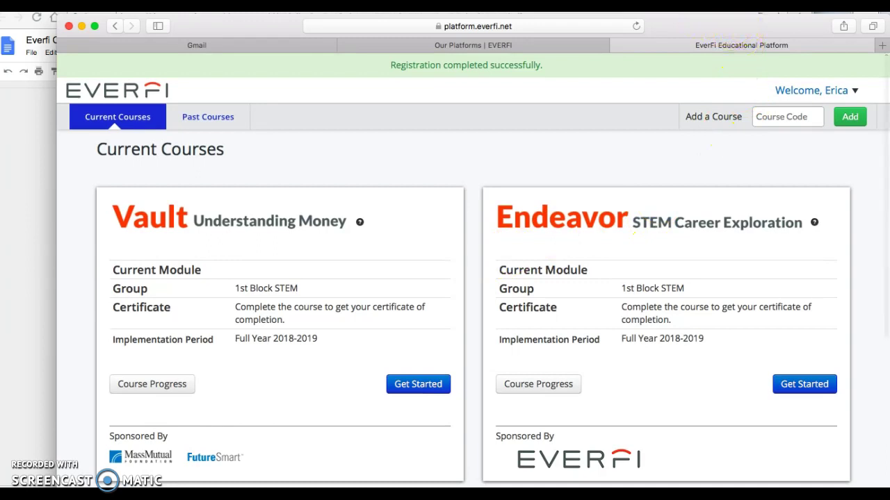
{"action": "left_click", "coordinate": [779, 117]}
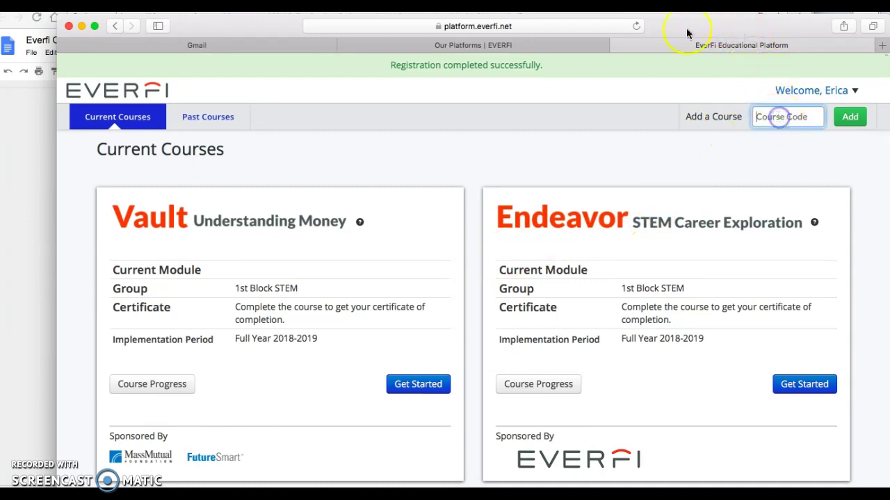
{"action": "key", "text": "super+Tab"}
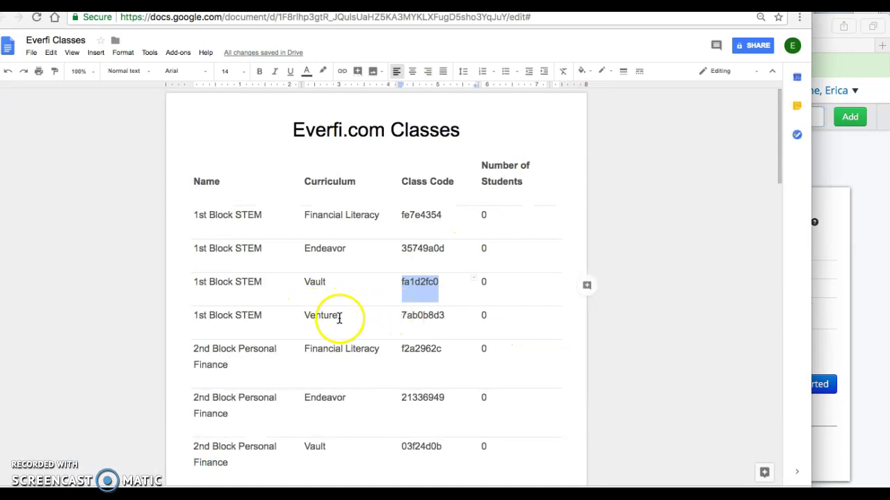
Copy the Venture class code from Google Docs and add it as a course code in EVERFI
{"action": "left_click_drag", "start_coordinate": [401, 315], "coordinate": [430, 319]}
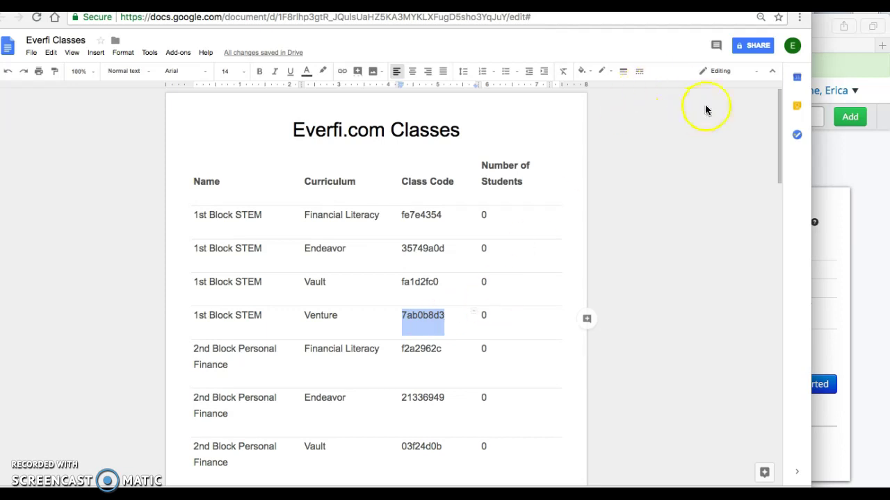
{"action": "left_click", "coordinate": [834, 45]}
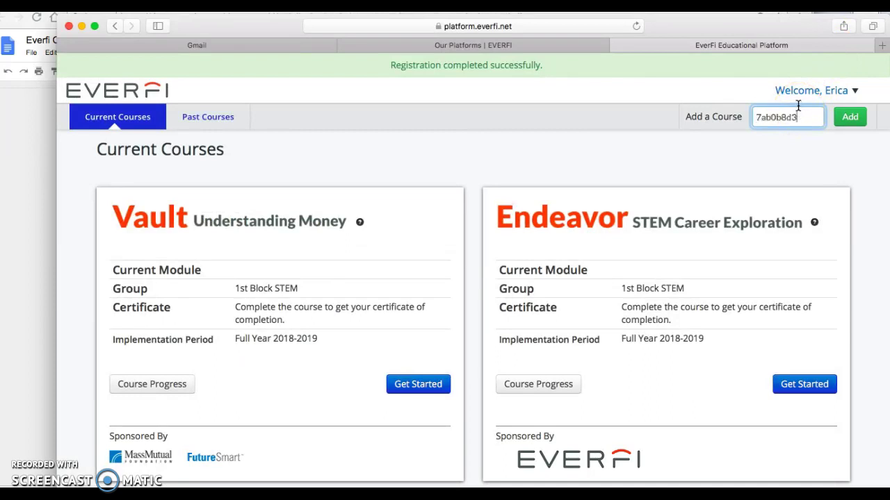
{"action": "left_click", "coordinate": [848, 118]}
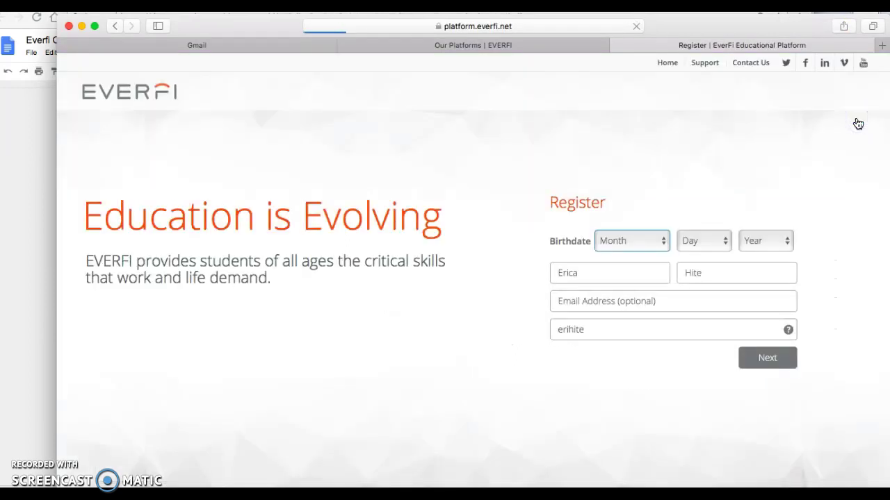
Set the birthdate to January 1, 2001 and submit the registration details
{"action": "left_click", "coordinate": [667, 239]}
{"action": "left_click", "coordinate": [648, 254]}
{"action": "left_click", "coordinate": [702, 250]}
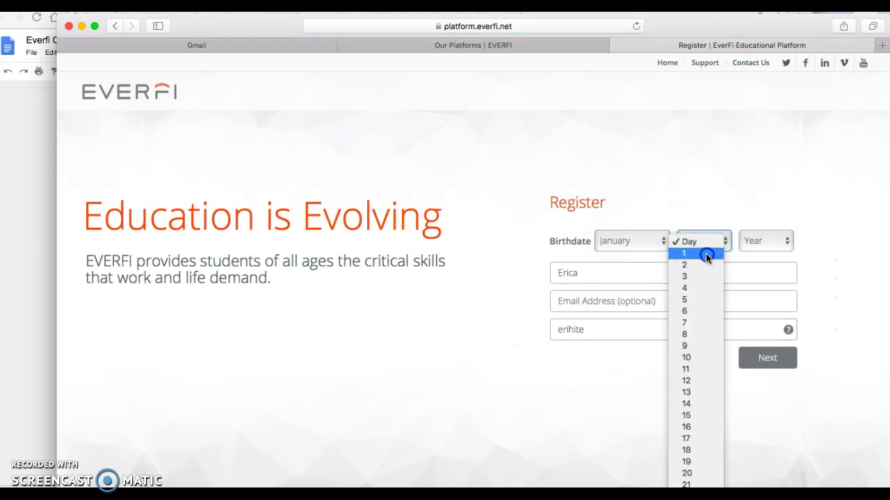
{"action": "left_click", "coordinate": [706, 254]}
{"action": "left_click", "coordinate": [763, 241]}
{"action": "left_click", "coordinate": [756, 381]}
{"action": "left_click", "coordinate": [755, 393]}
{"action": "left_click", "coordinate": [767, 360]}
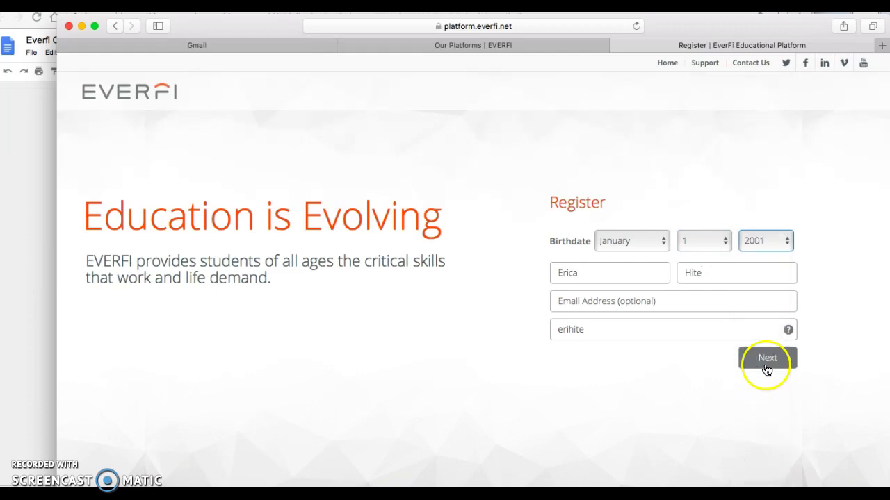
Finish registration and check Current Courses for Venture Entrepreneurial Expedition
{"action": "left_click", "coordinate": [754, 342]}
{"action": "left_click", "coordinate": [671, 275]}
{"action": "scroll", "coordinate": [670, 276], "scroll_direction": "down", "scroll_amount": 4}
{"action": "scroll", "coordinate": [669, 277], "scroll_direction": "down", "scroll_amount": 3}
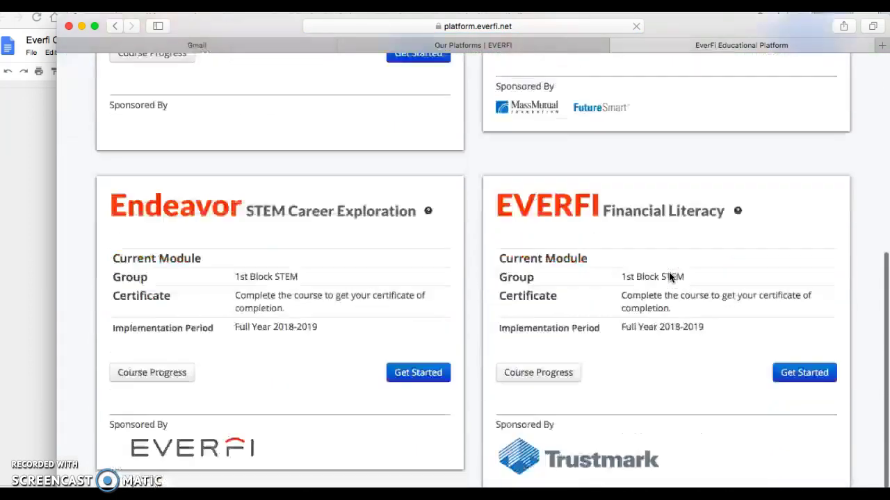
{"action": "scroll", "coordinate": [669, 278], "scroll_direction": "down", "scroll_amount": 1}
{"action": "scroll", "coordinate": [669, 278], "scroll_direction": "up", "scroll_amount": 4}
{"action": "scroll", "coordinate": [669, 277], "scroll_direction": "up", "scroll_amount": 1}
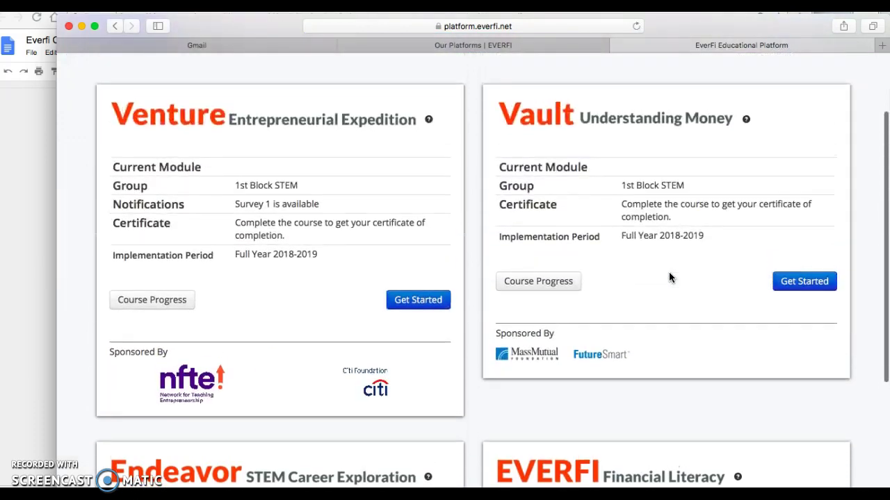
{"action": "scroll", "coordinate": [326, 274], "scroll_direction": "up", "scroll_amount": 2}
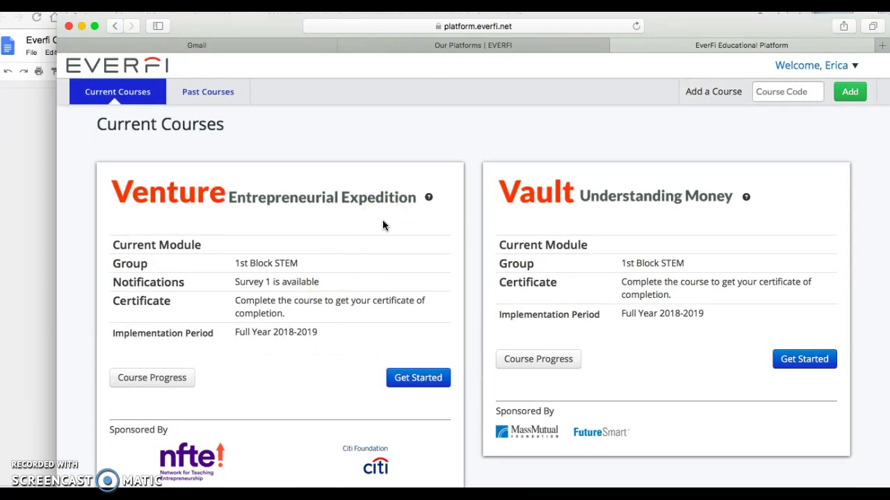
{"action": "scroll", "coordinate": [382, 219], "scroll_direction": "down", "scroll_amount": 2}
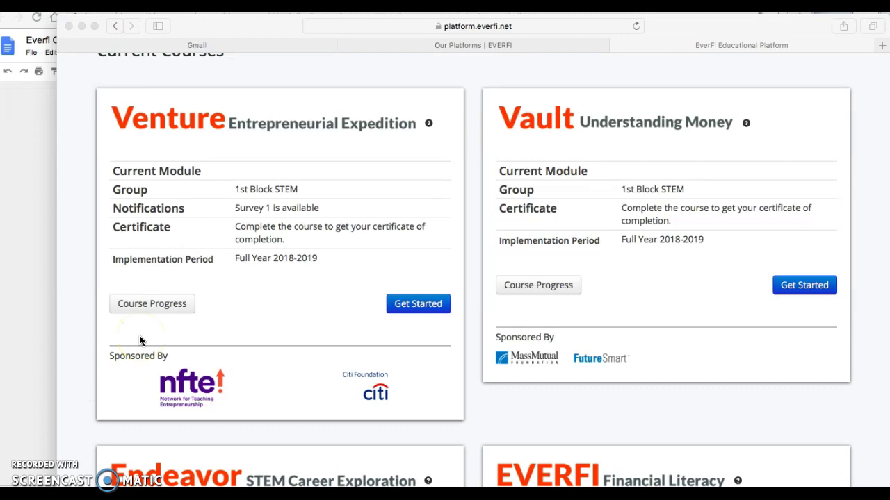
{"action": "scroll", "coordinate": [274, 139], "scroll_direction": "up", "scroll_amount": 2}
{"action": "scroll", "coordinate": [275, 139], "scroll_direction": "down", "scroll_amount": 5}
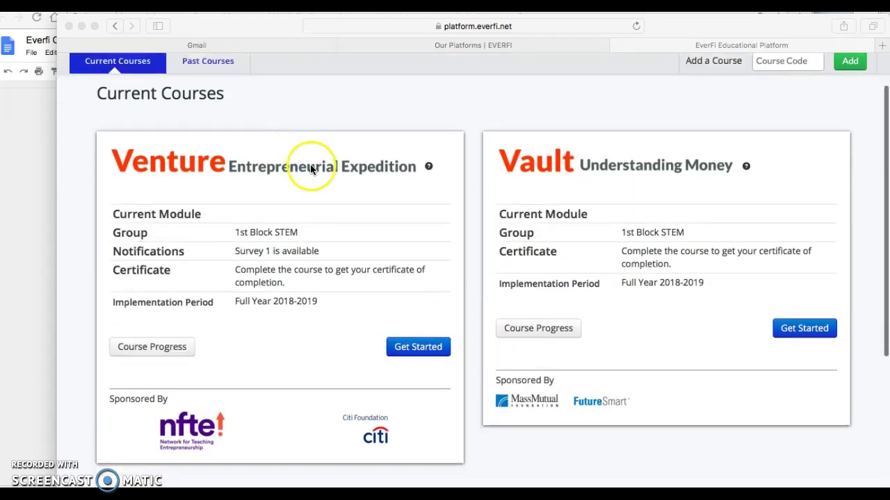
{"action": "scroll", "coordinate": [316, 174], "scroll_direction": "up", "scroll_amount": 5}
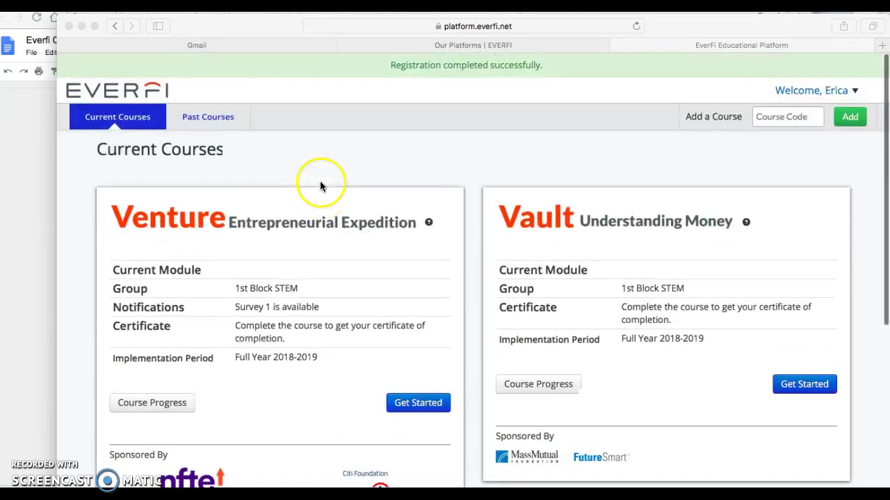
{"action": "scroll", "coordinate": [582, 200], "scroll_direction": "down", "scroll_amount": 5}
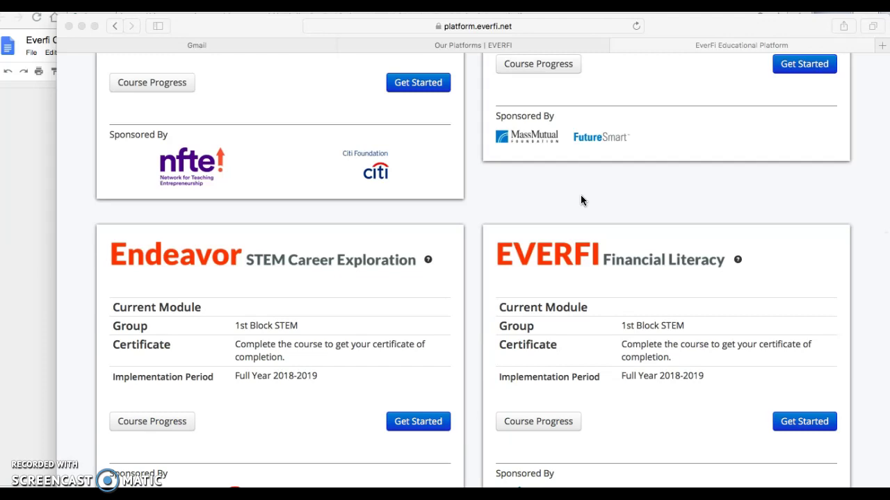
{"action": "left_click", "coordinate": [570, 146]}
{"action": "scroll", "coordinate": [571, 147], "scroll_direction": "up", "scroll_amount": 5}
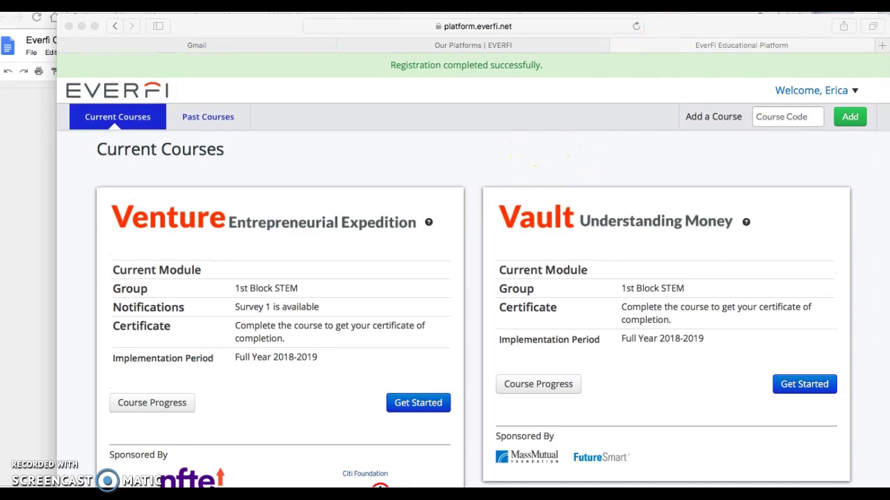
{"action": "key", "text": "super+Tab"}
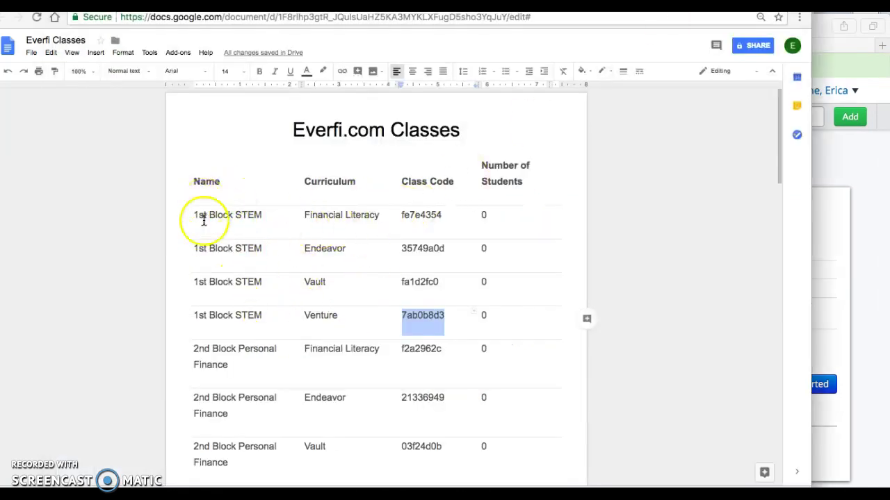
{"action": "scroll", "coordinate": [215, 299], "scroll_direction": "down", "scroll_amount": 3}
{"action": "scroll", "coordinate": [217, 341], "scroll_direction": "down", "scroll_amount": 10}
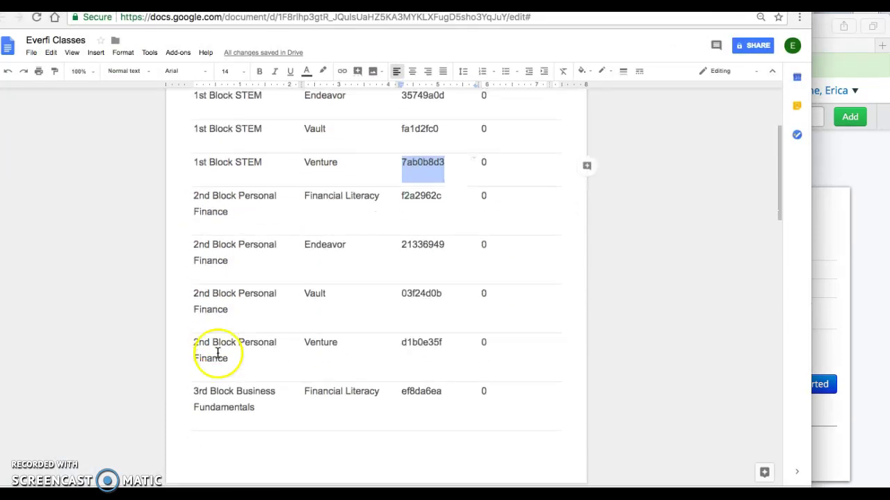
{"action": "scroll", "coordinate": [217, 449], "scroll_direction": "down", "scroll_amount": 9}
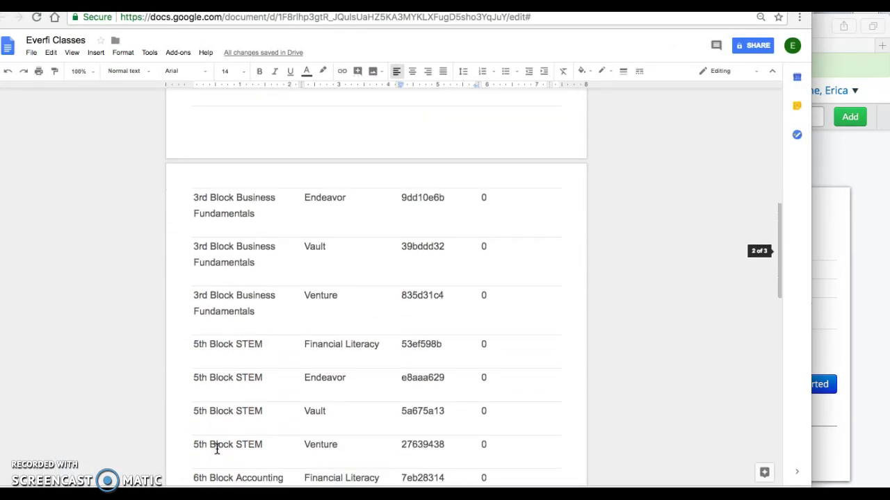
{"action": "scroll", "coordinate": [227, 391], "scroll_direction": "up", "scroll_amount": 20}
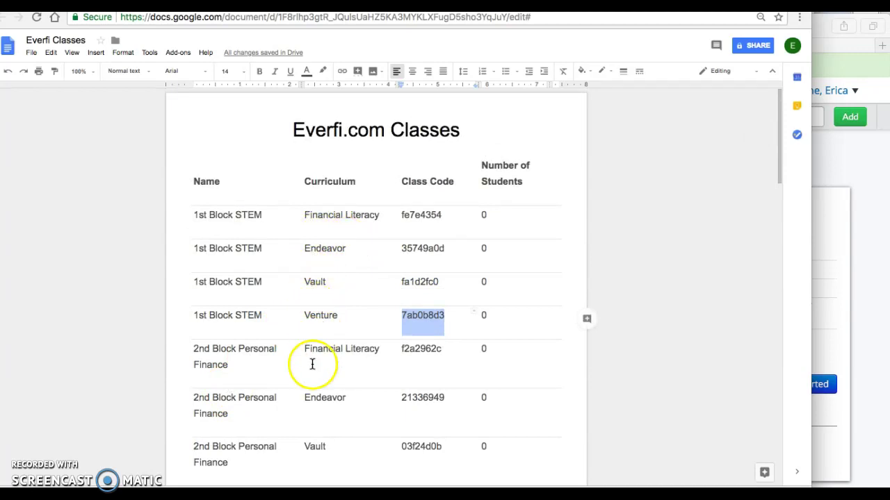
{"action": "scroll", "coordinate": [318, 407], "scroll_direction": "down", "scroll_amount": 1}
{"action": "scroll", "coordinate": [320, 402], "scroll_direction": "up", "scroll_amount": 1}
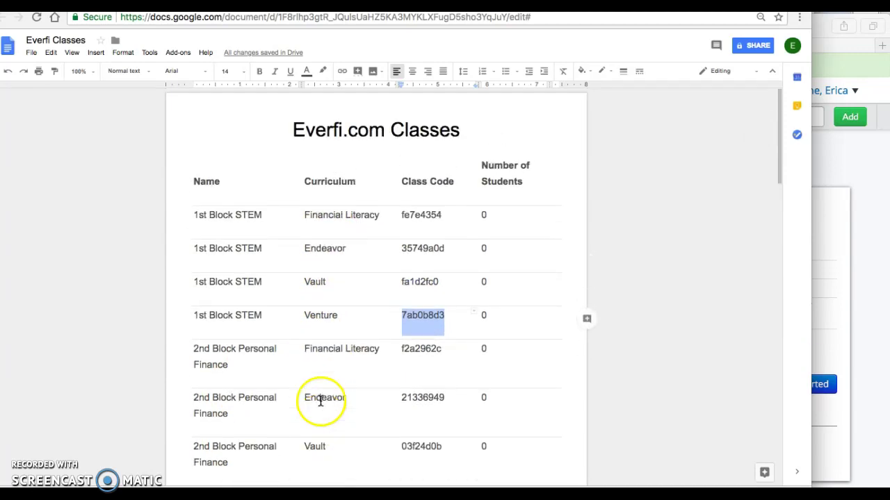
{"action": "left_click", "coordinate": [395, 299]}
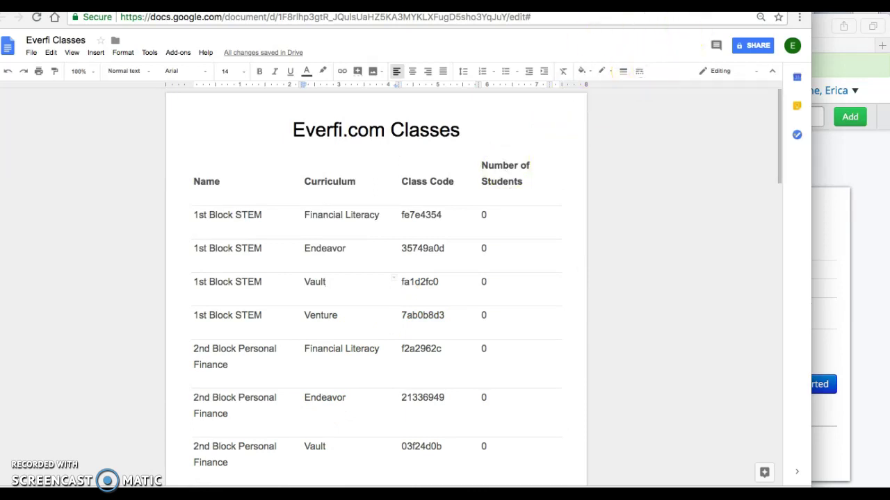
{"action": "left_click", "coordinate": [829, 49]}
{"action": "scroll", "coordinate": [625, 252], "scroll_direction": "down", "scroll_amount": 1}
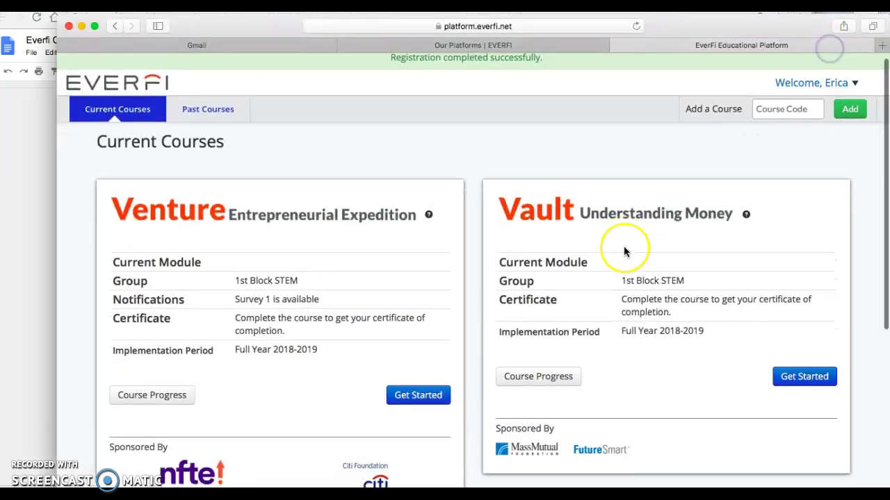
{"action": "scroll", "coordinate": [625, 252], "scroll_direction": "down", "scroll_amount": 8}
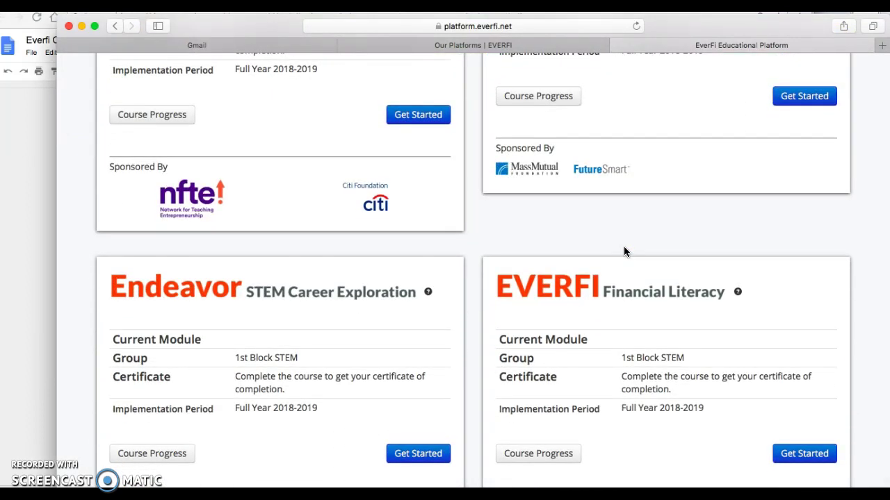
{"action": "scroll", "coordinate": [605, 201], "scroll_direction": "down", "scroll_amount": 1}
{"action": "scroll", "coordinate": [605, 200], "scroll_direction": "up", "scroll_amount": 8}
{"action": "scroll", "coordinate": [606, 203], "scroll_direction": "down", "scroll_amount": 10}
{"action": "scroll", "coordinate": [605, 202], "scroll_direction": "up", "scroll_amount": 3}
{"action": "left_click", "coordinate": [493, 249]}
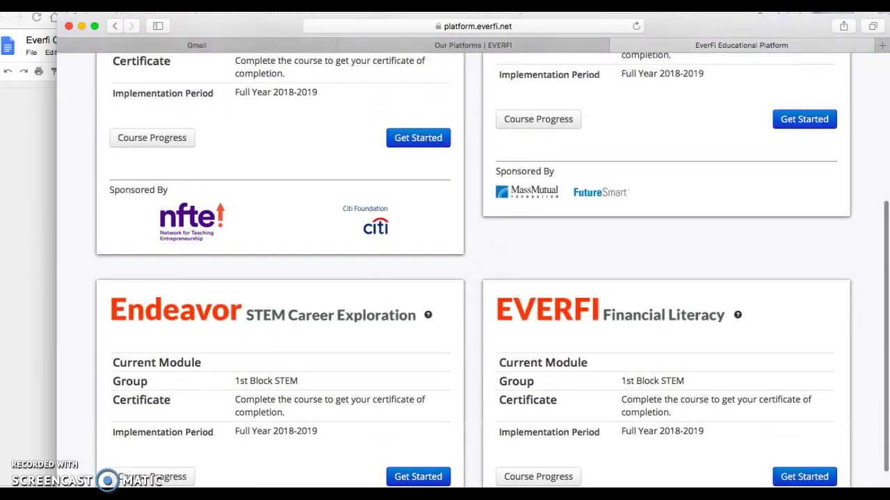